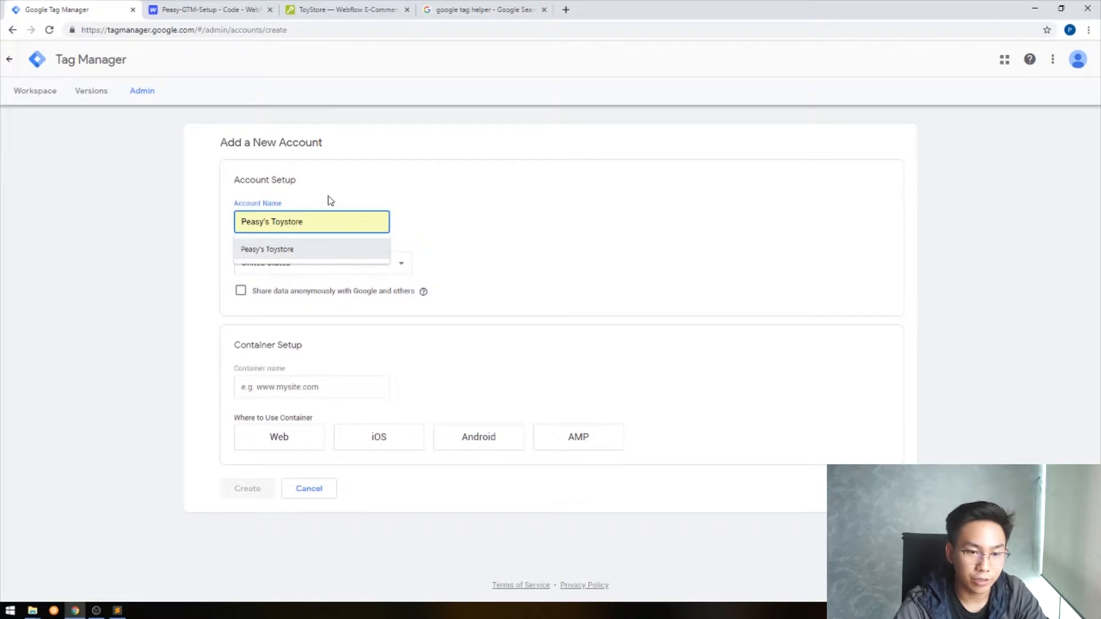
# Step: Set the country of the new Peasy's Toystore account to Malaysia
pyautogui.click(418, 256)
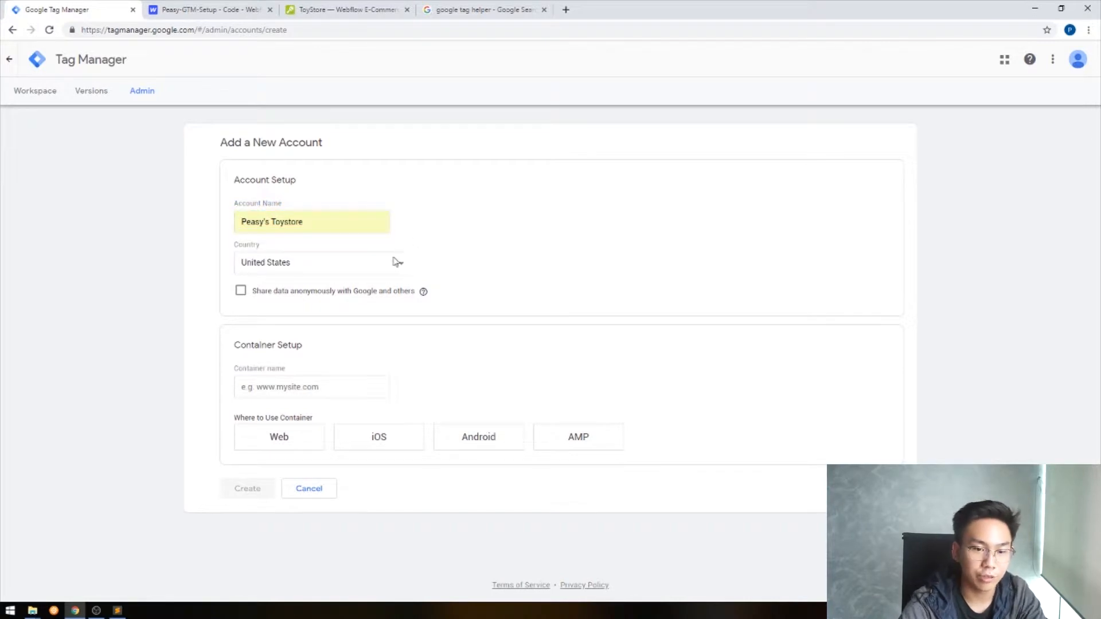
pyautogui.click(394, 263)
pyautogui.write('mal')
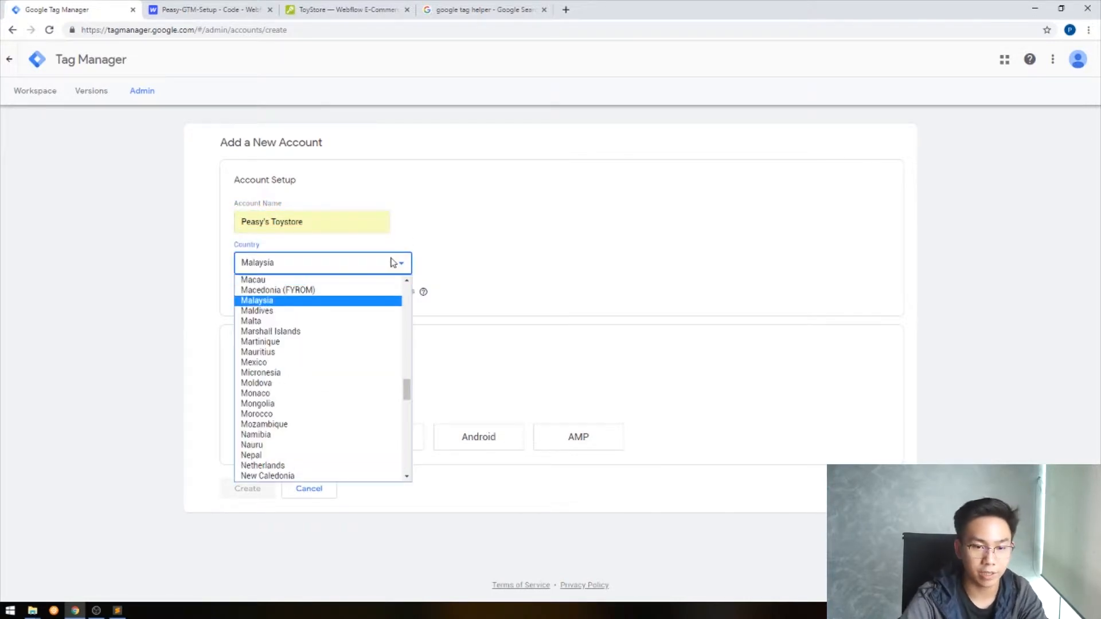
pyautogui.press('Return')
pyautogui.click(269, 388)
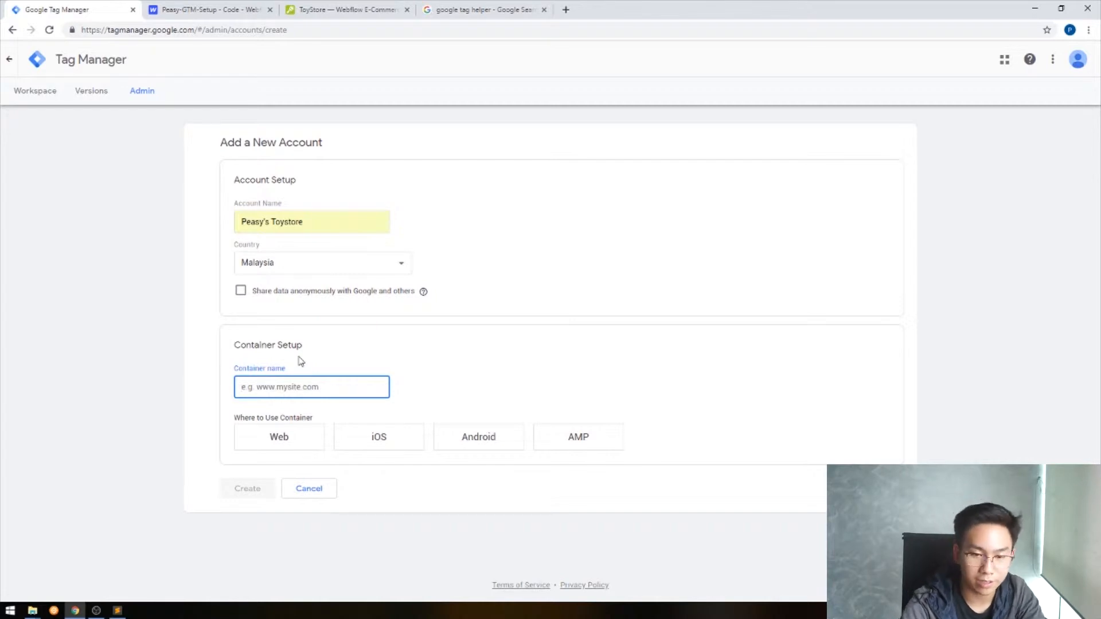
pyautogui.click(344, 9)
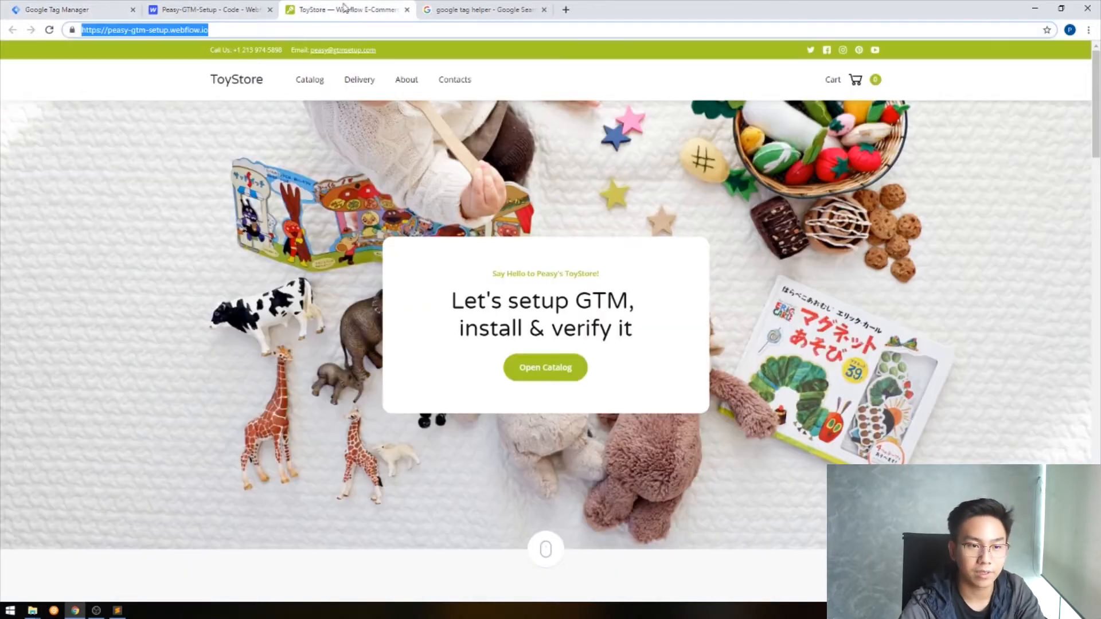
pyautogui.click(92, 10)
pyautogui.write('https://peasy-gtm-setup.webflow.io/')
pyautogui.moveTo(265, 386); pyautogui.dragTo(167, 387)
pyautogui.press('BackSpace')
pyautogui.click(356, 387)
pyautogui.press('BackSpace')
pyautogui.click(440, 360)
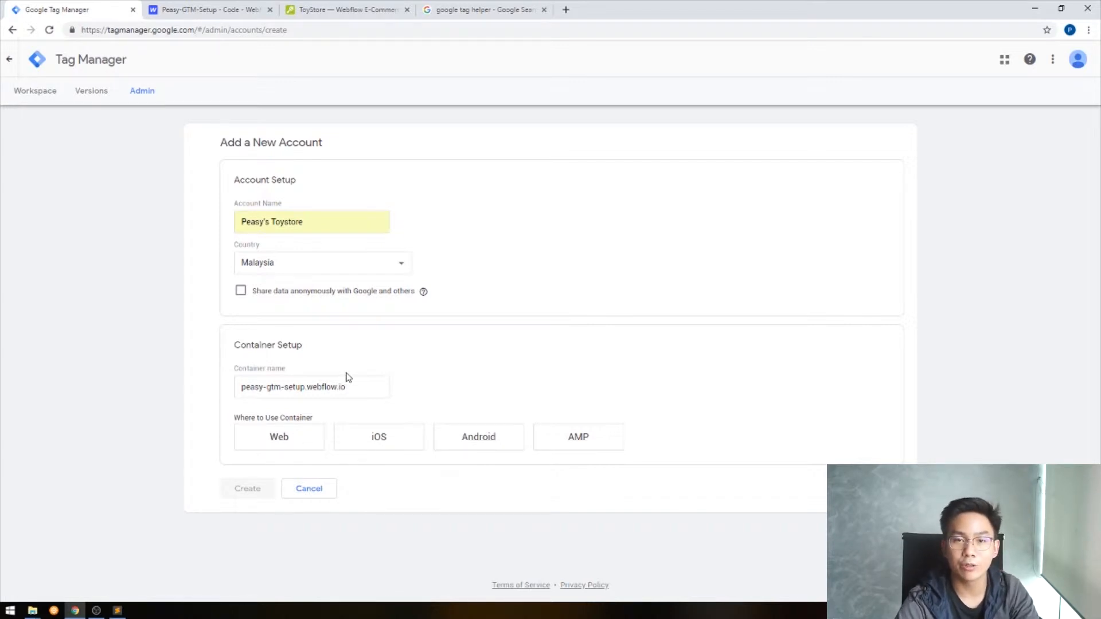
# Step: Create the account with a Web container, accepting the Data Processing Terms and the Terms of Service Agreement
pyautogui.click(280, 444)
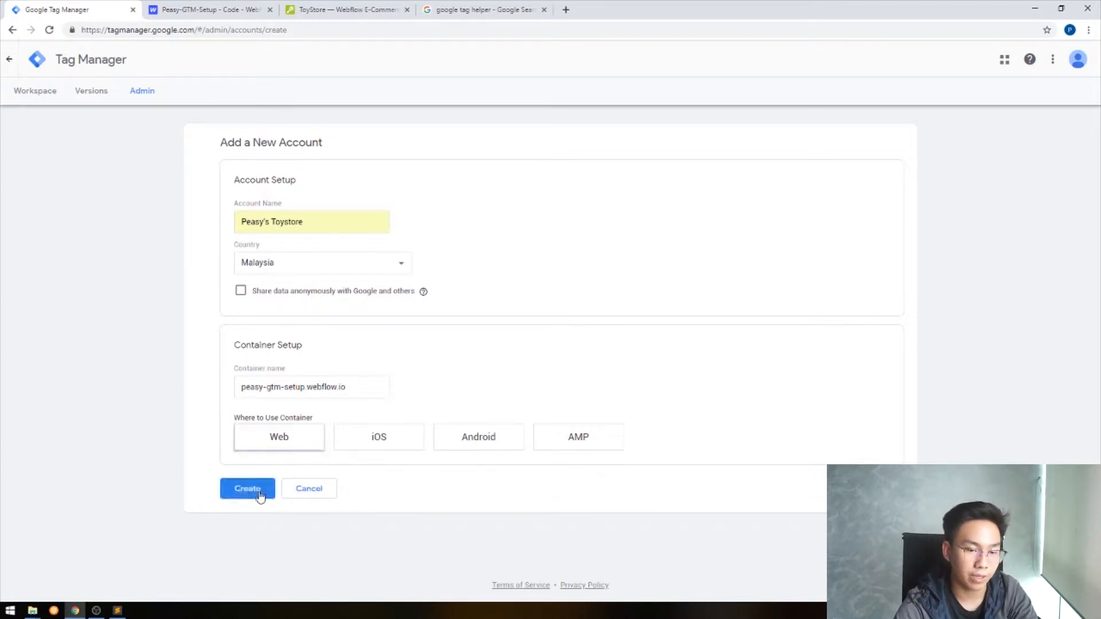
pyautogui.click(259, 489)
pyautogui.click(322, 585)
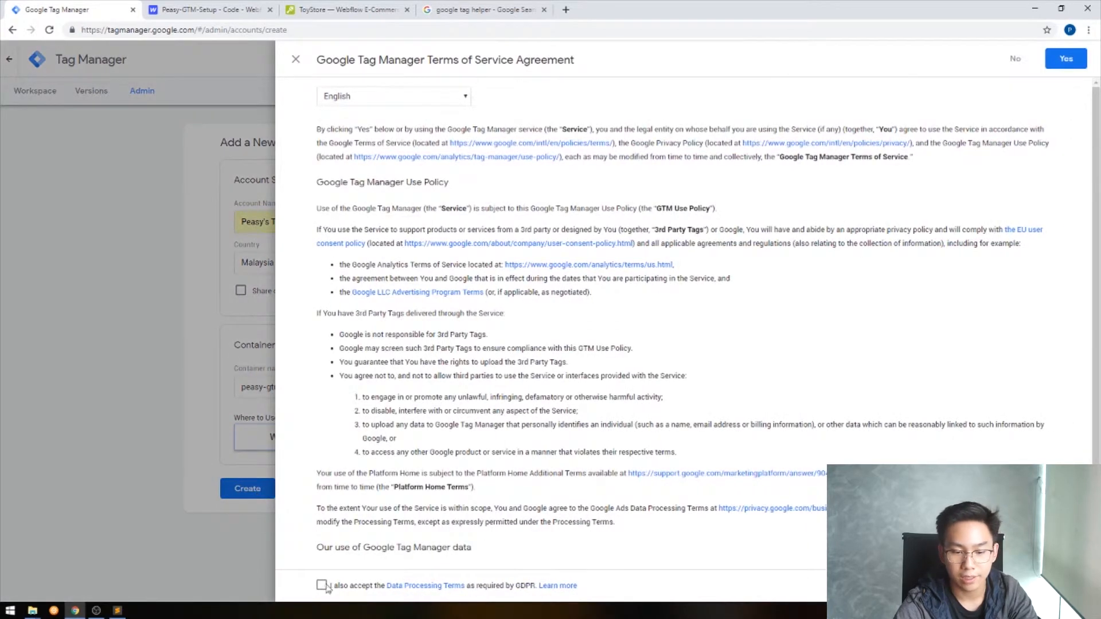
pyautogui.click(1067, 60)
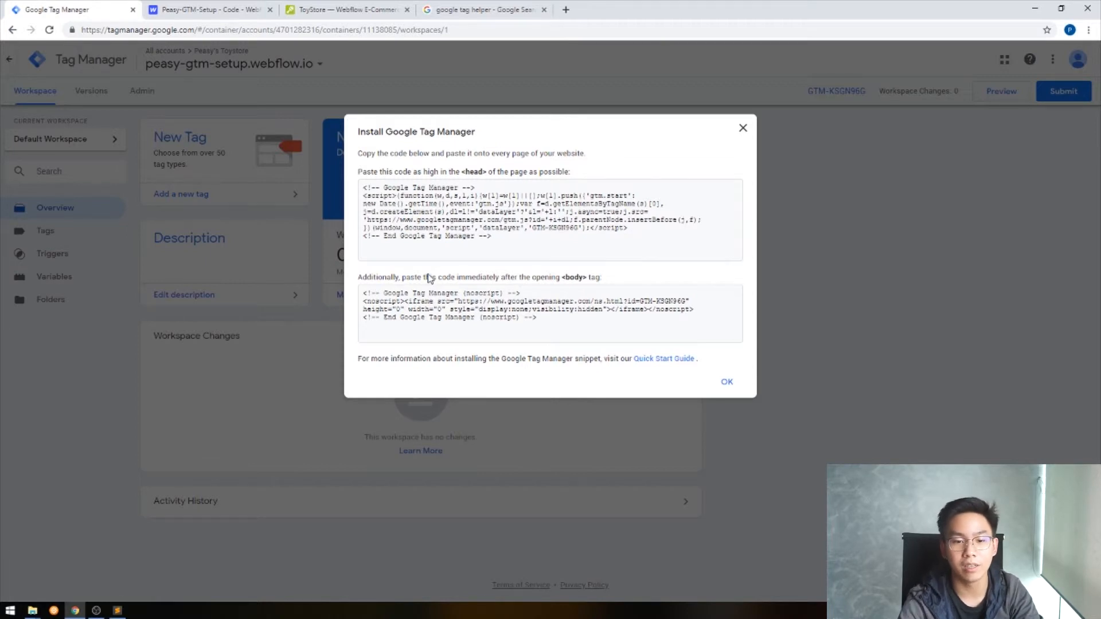
# Step: Copy the whole Google Tag Manager snippet meant for the page's <head>
pyautogui.moveTo(496, 239); pyautogui.dragTo(357, 183)
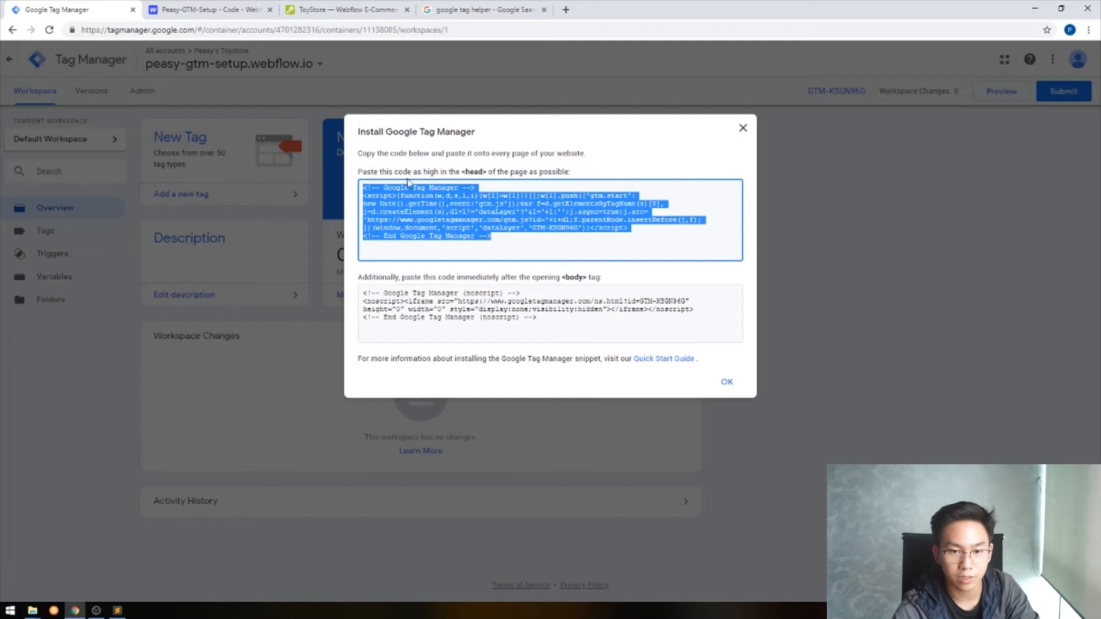
pyautogui.rightClick(365, 194)
pyautogui.click(431, 205)
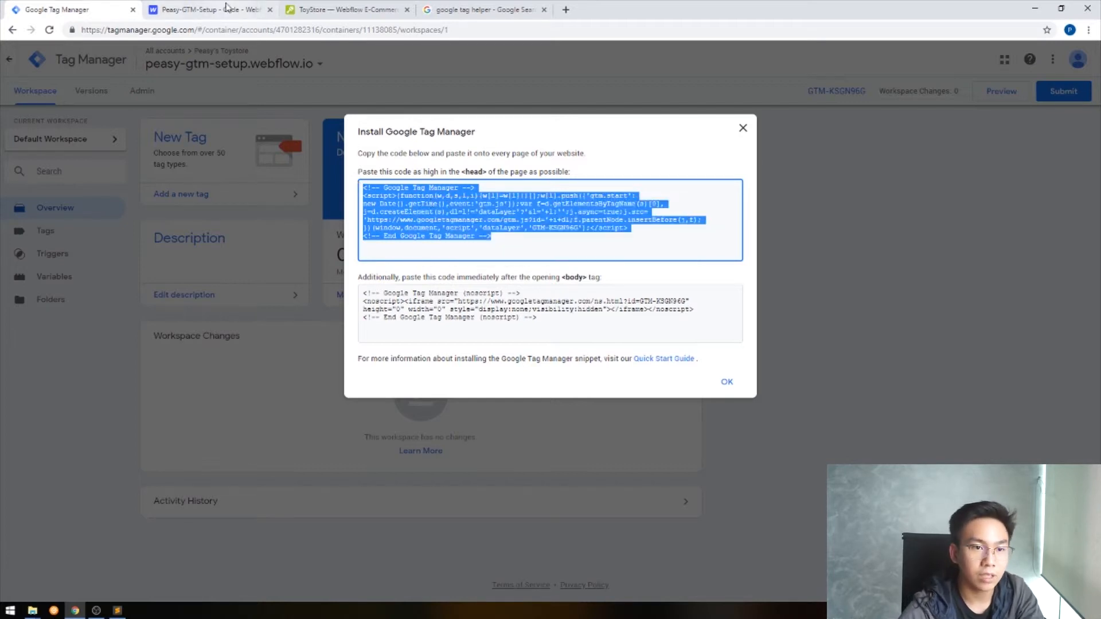
# Step: Paste the head snippet into the Head Code of the Peasy-GTM-Setup project in Webflow and save the changes
pyautogui.click(202, 11)
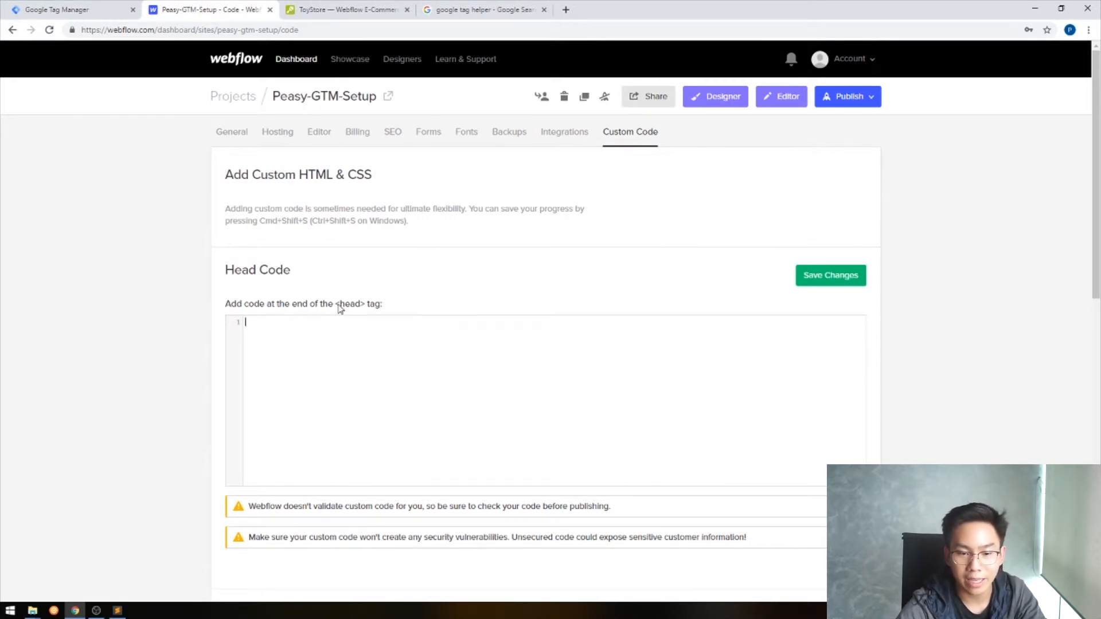
pyautogui.moveTo(328, 305); pyautogui.dragTo(388, 305)
pyautogui.click(351, 350)
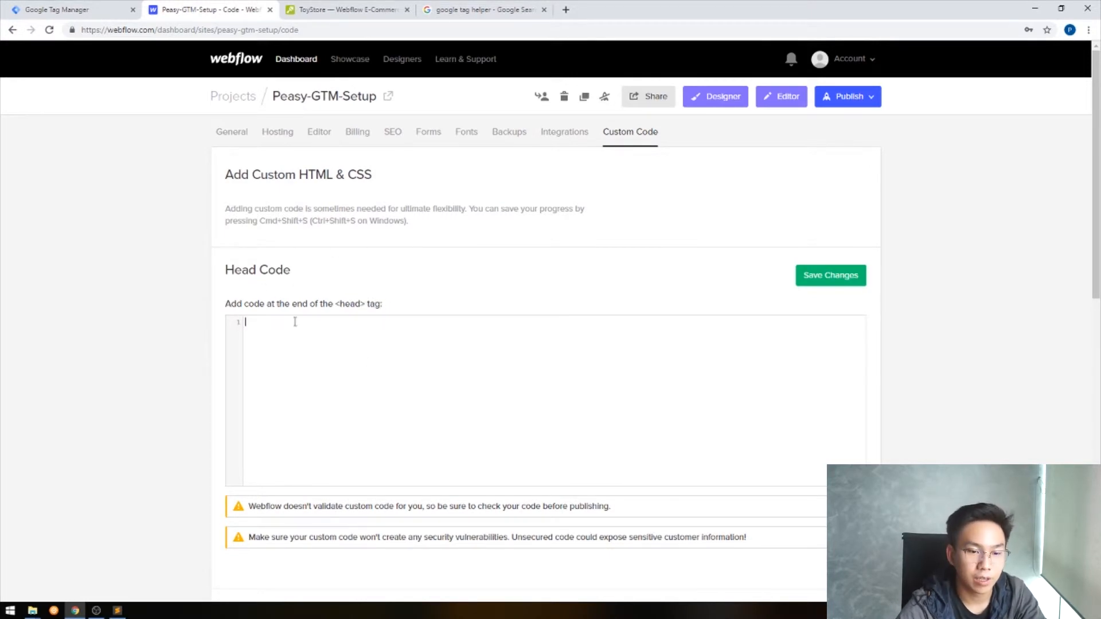
pyautogui.rightClick(268, 324)
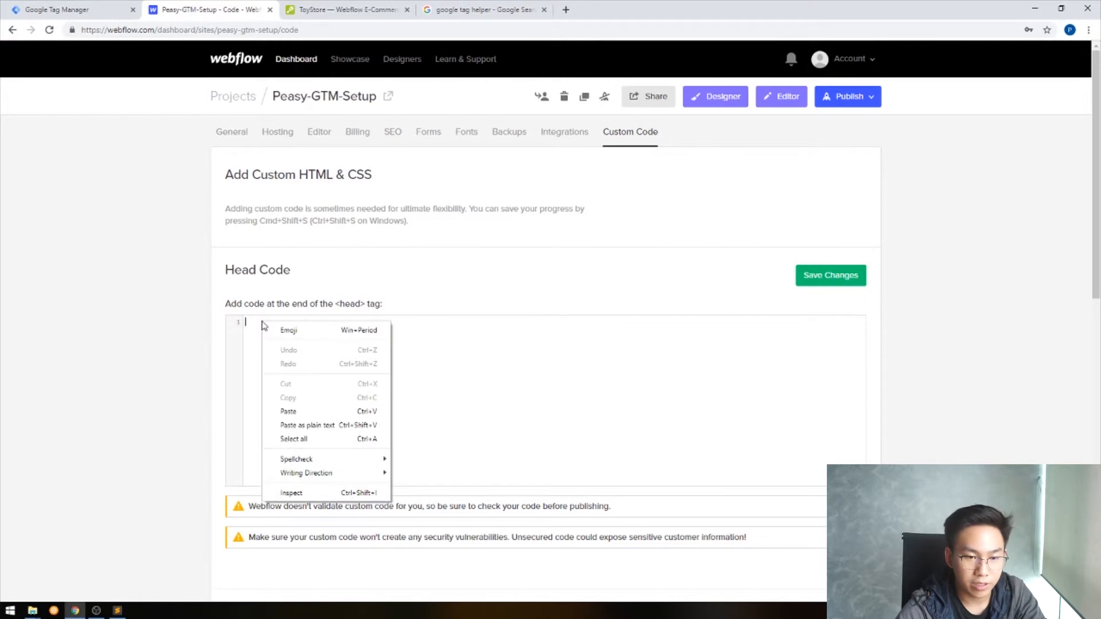
pyautogui.click(301, 411)
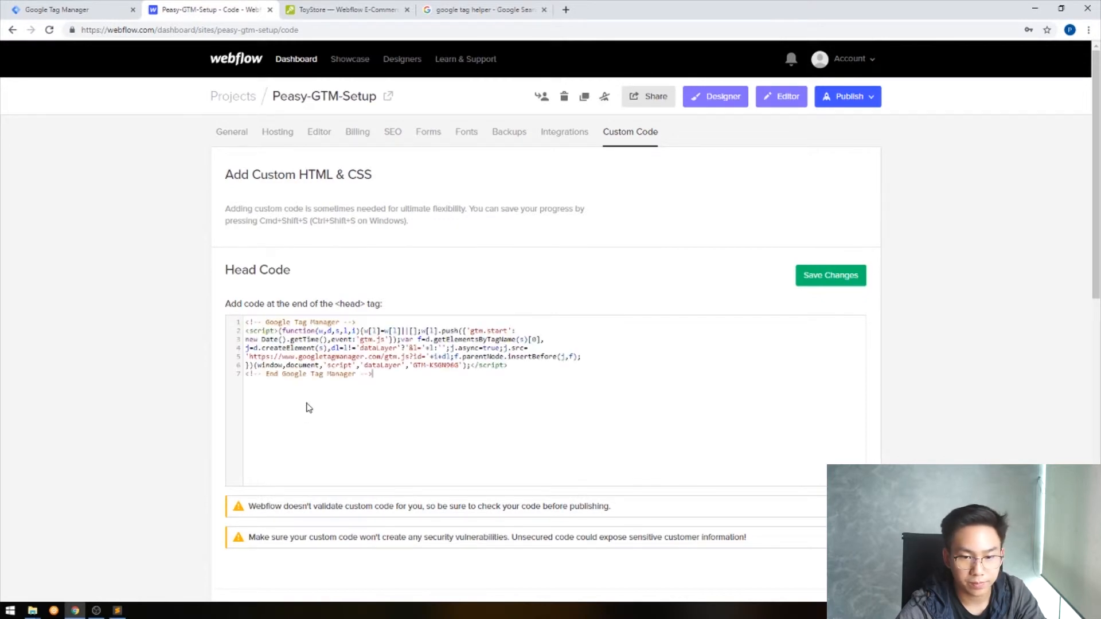
pyautogui.click(806, 279)
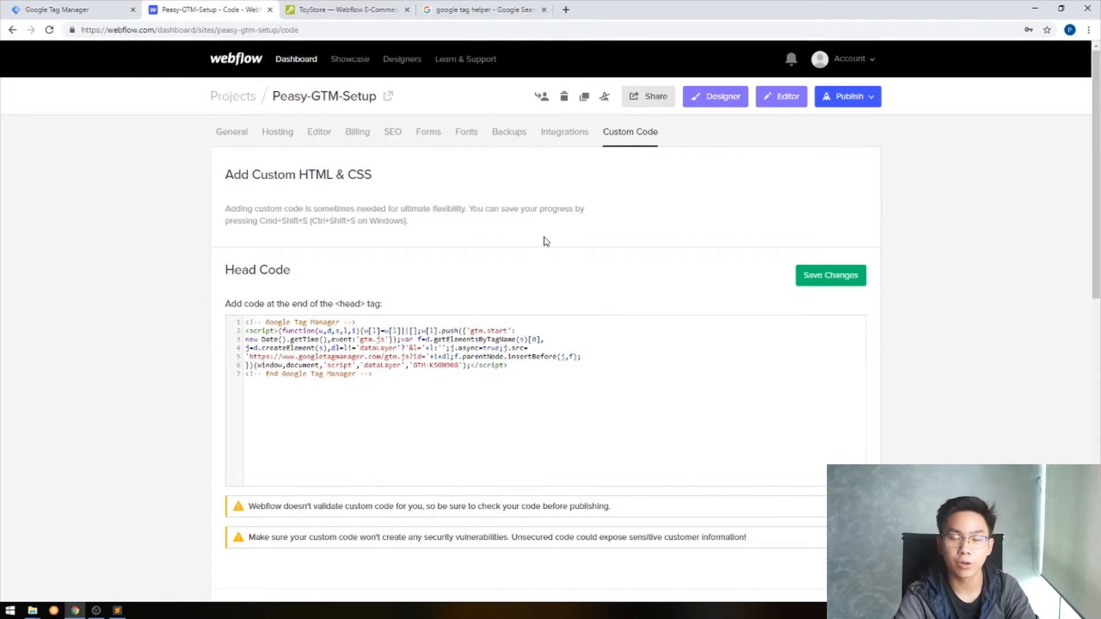
# Step: In Sublime Text, insert the head snippet into index.html on a new line after the generator meta tag and save the file
pyautogui.click(117, 610)
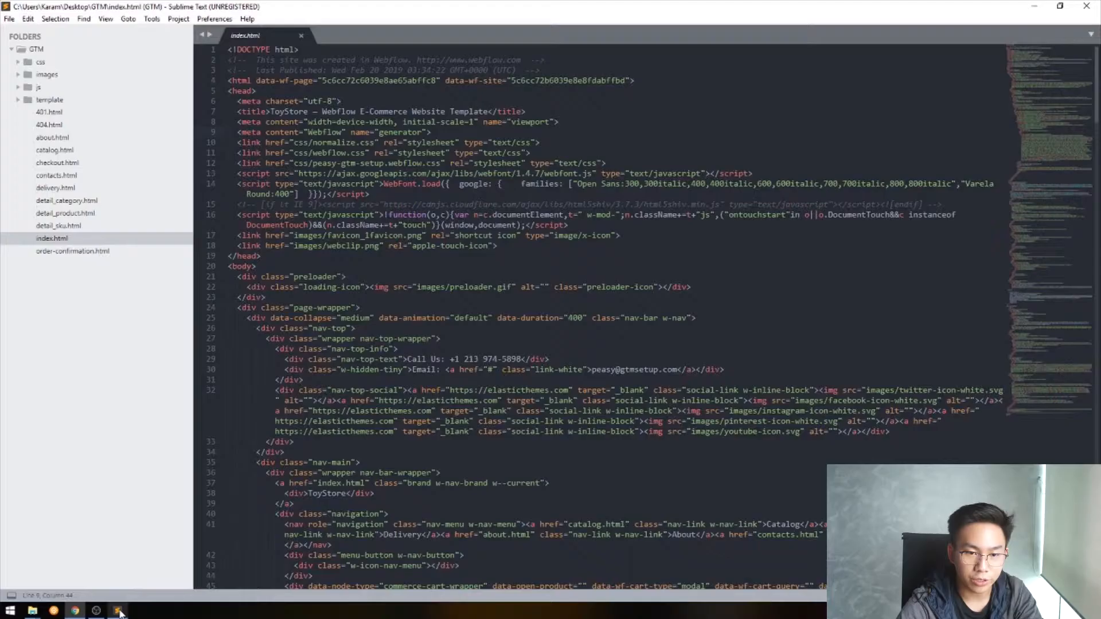
pyautogui.tripleClick(226, 94)
pyautogui.moveTo(263, 92); pyautogui.dragTo(220, 91)
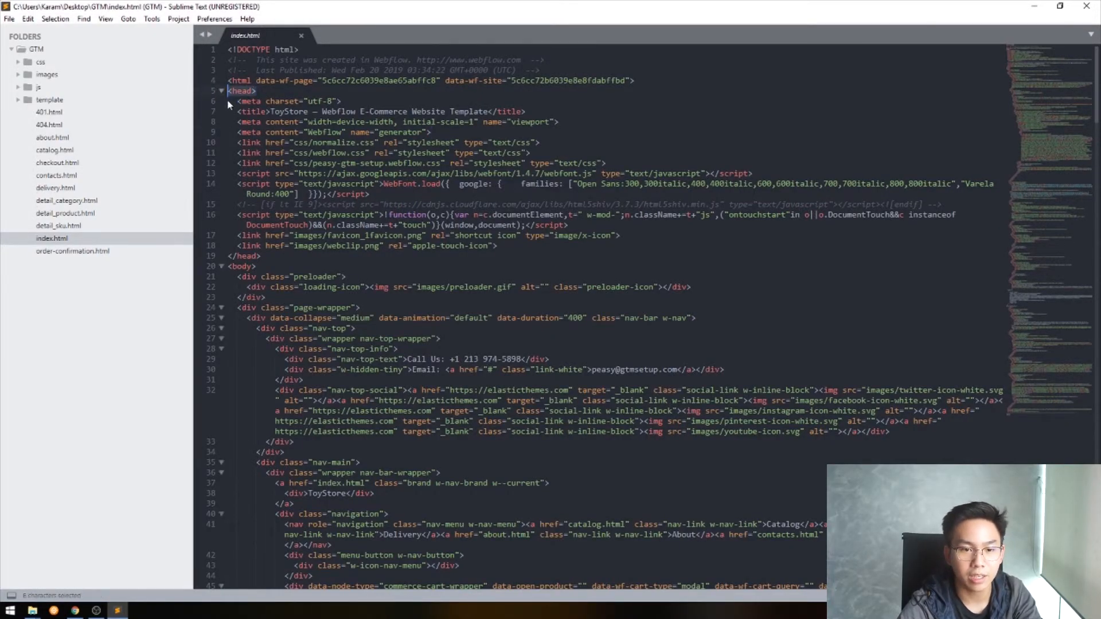
pyautogui.click(456, 133)
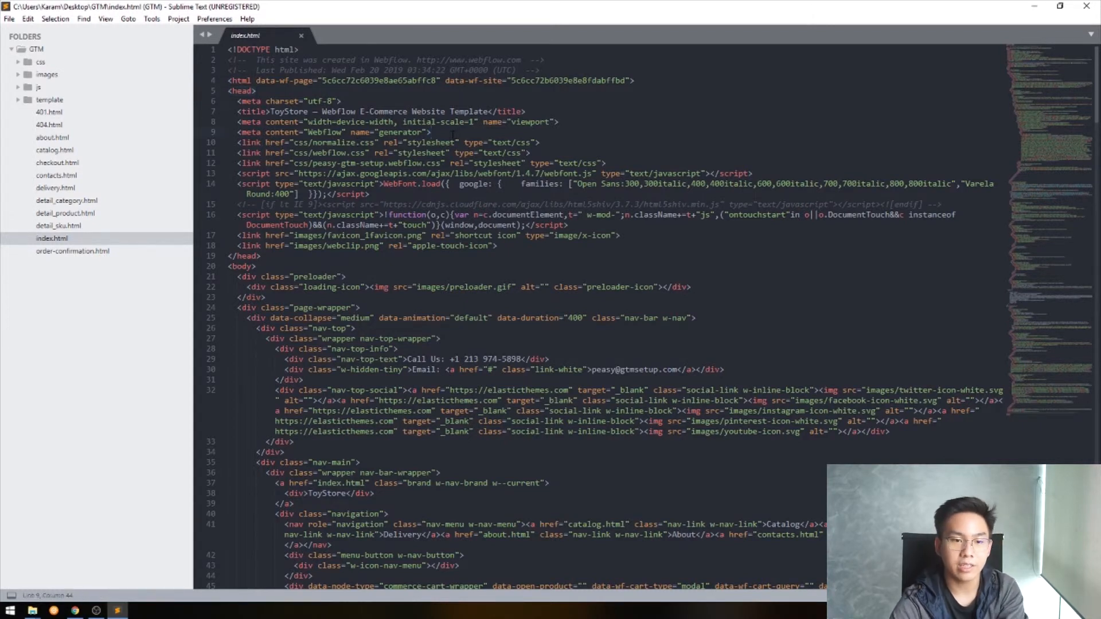
pyautogui.press('Return')
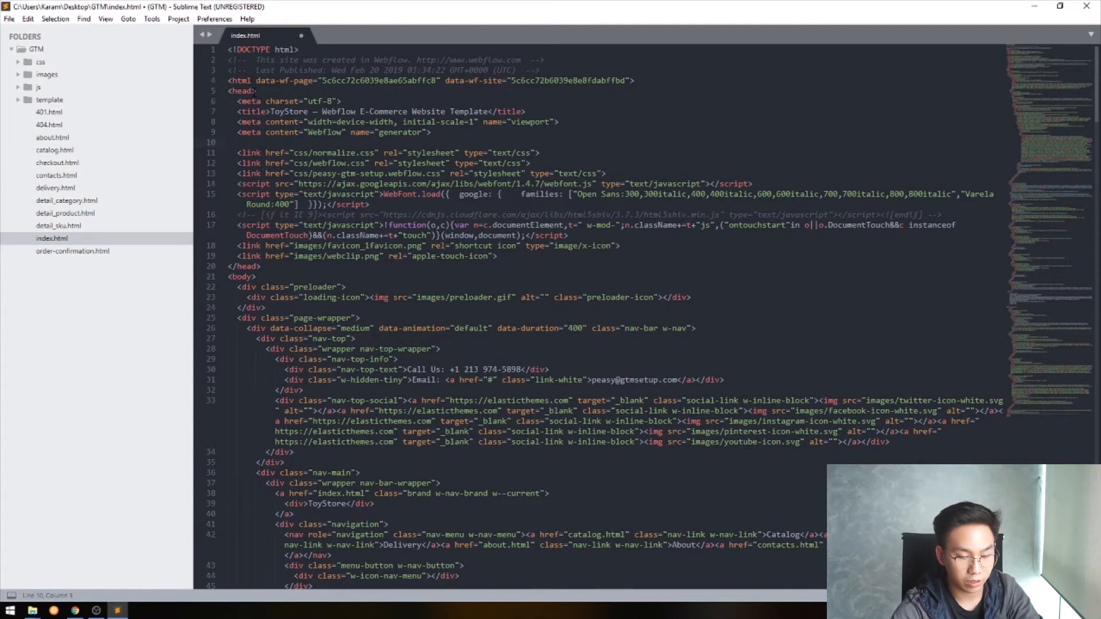
pyautogui.write("<!-- Google Tag Manager --> <script>(function(w,d,s,l,i){w[l]=w[l]||[];w[l].push({'gtm.start': new Date().getTime(),event:'gtm.js'});var f=d.getElementsByTagName(s)[0], j=d.createElement(s),dl=l!='dataLayer'?'&l='+l:'';j.async=true;j.src= 'https://www.googletagmanager.com/gtm.js?id='+i+dl;f.parentNode.insertBefore(j,f); })(window,document,'script','dataLayer','GTM-K5GN9GG');</script> <!-- End Google Tag Manager -->")
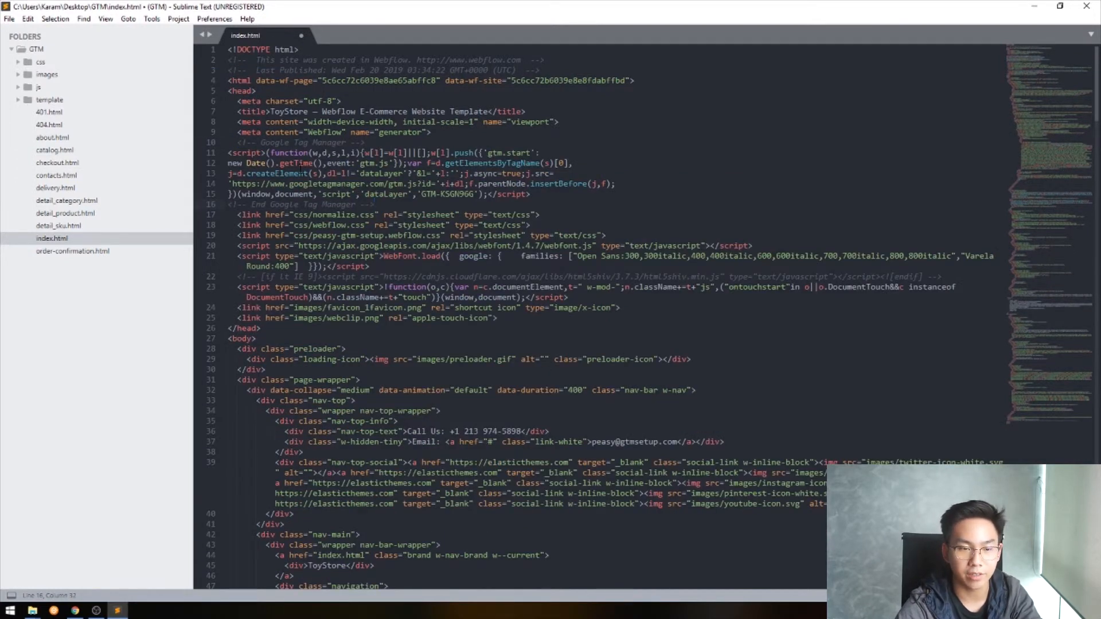
pyautogui.hotkey('ctrl', 's')
# Step: Return to the Webflow project and publish it to peasy-gtm-setup.webflow.io
pyautogui.hotkey('alt', 'Tab')
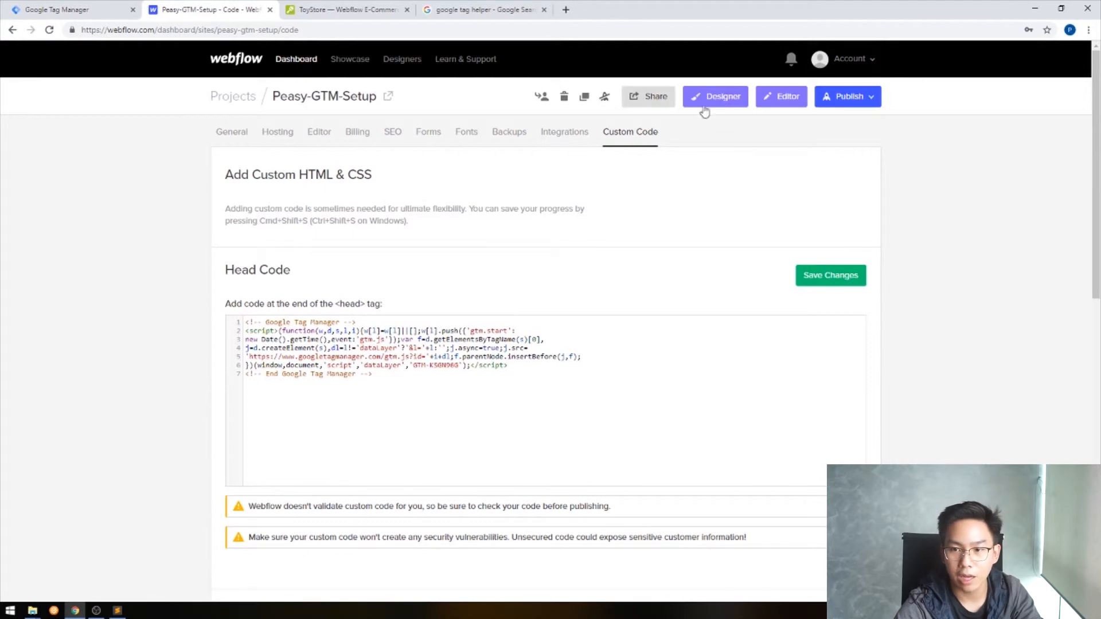
pyautogui.click(845, 96)
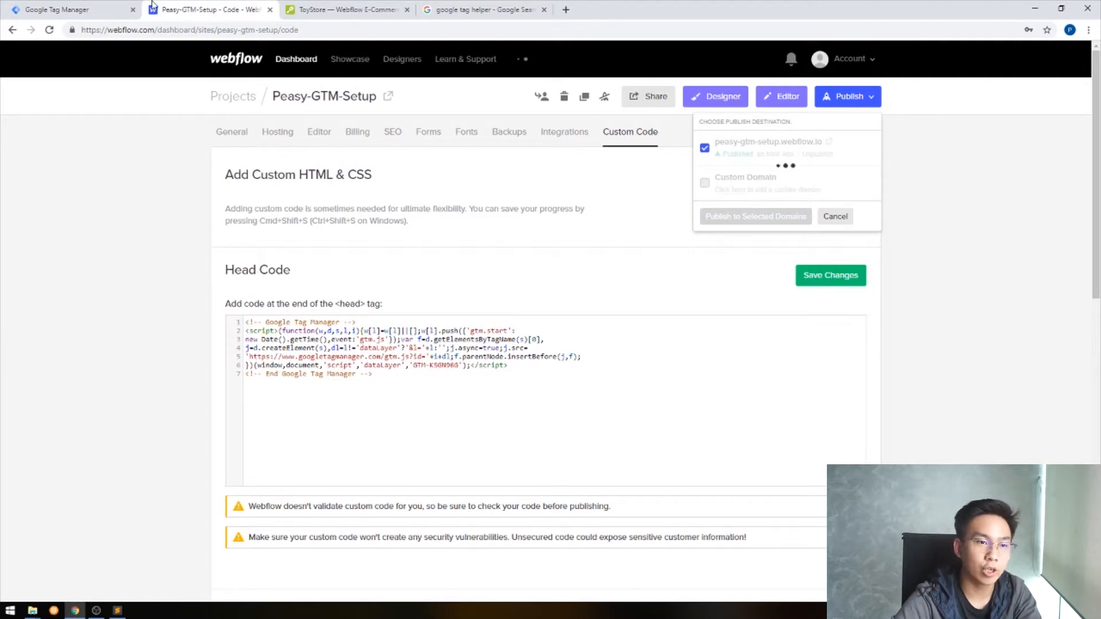
# Step: Copy the noscript snippet meant for the opening <body> tag from Tag Manager's install instructions
pyautogui.click(105, 10)
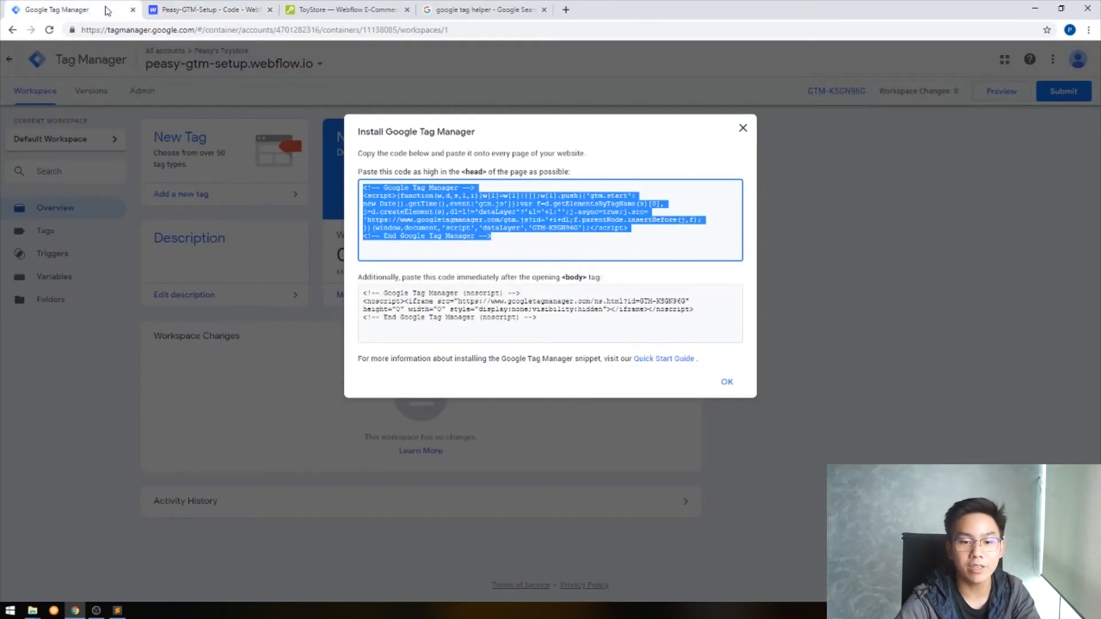
pyautogui.click(536, 317)
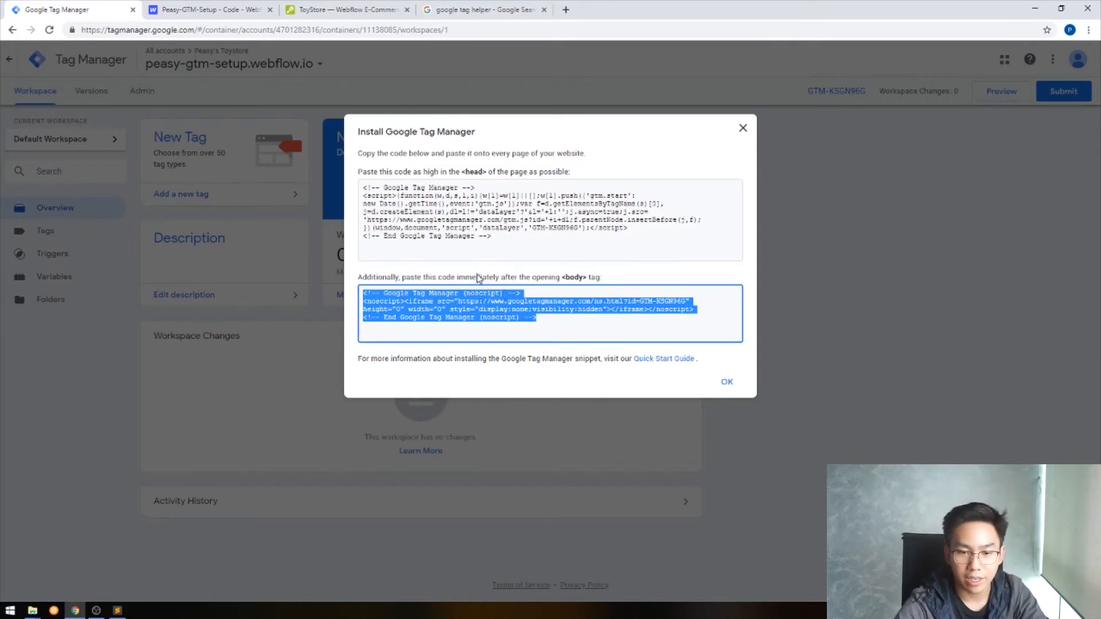
pyautogui.click(406, 280)
pyautogui.click(520, 317)
pyautogui.moveTo(562, 310); pyautogui.dragTo(345, 293)
pyautogui.hotkey('ctrl', 'c')
pyautogui.moveTo(542, 318); pyautogui.dragTo(352, 294)
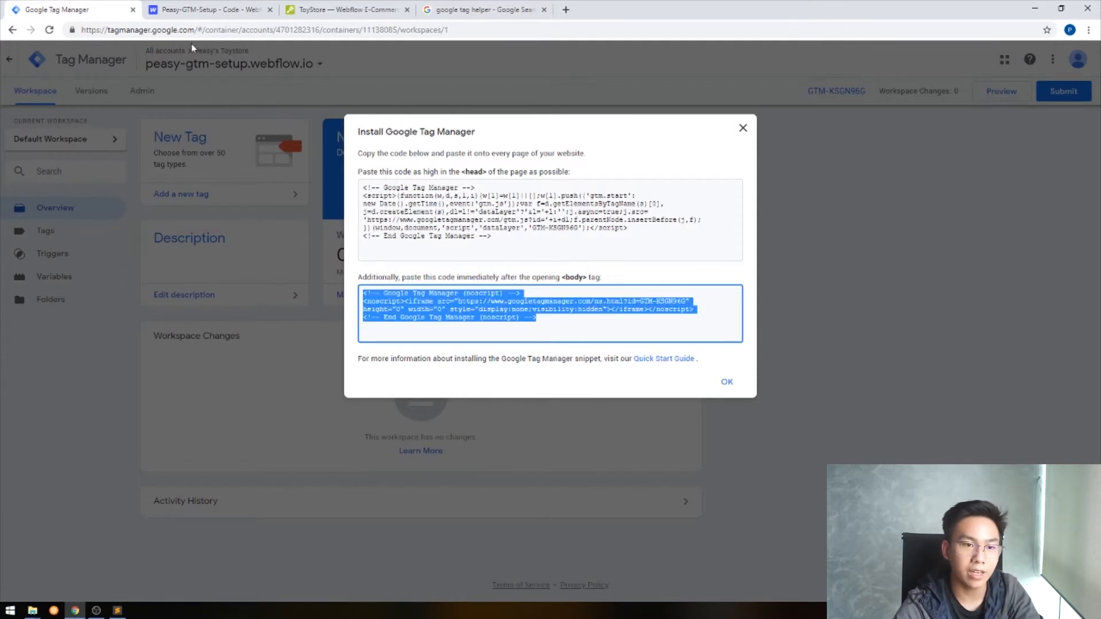
# Step: Paste the noscript snippet into the Footer Code of the Webflow project's custom code
pyautogui.click(194, 10)
pyautogui.scroll(-7, 278, 218)
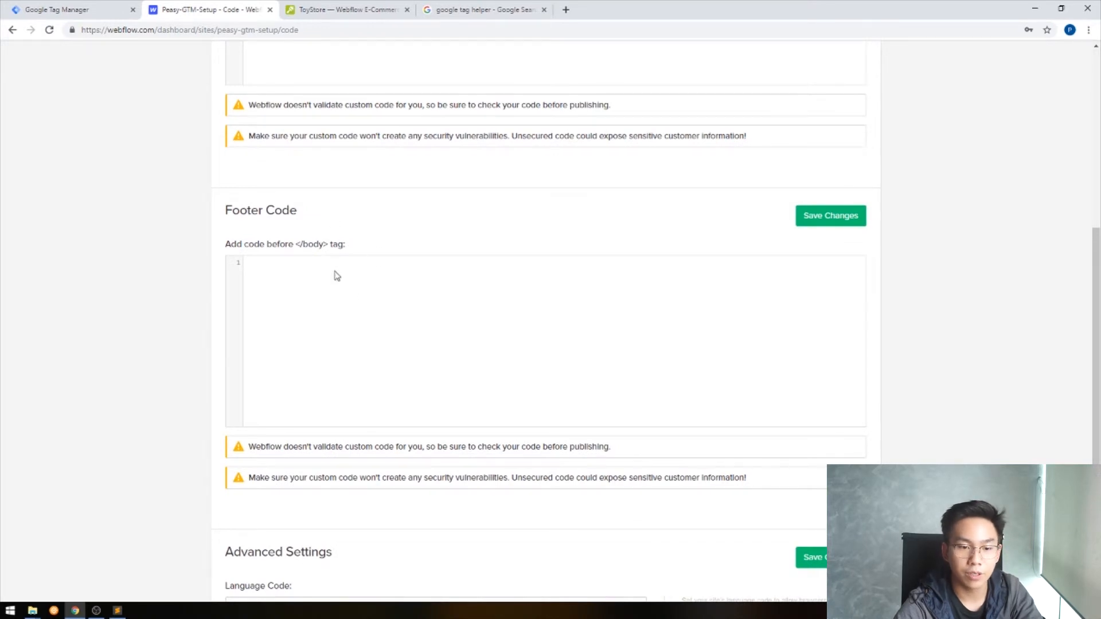
pyautogui.click(297, 259)
pyautogui.hotkey('ctrl', 'v')
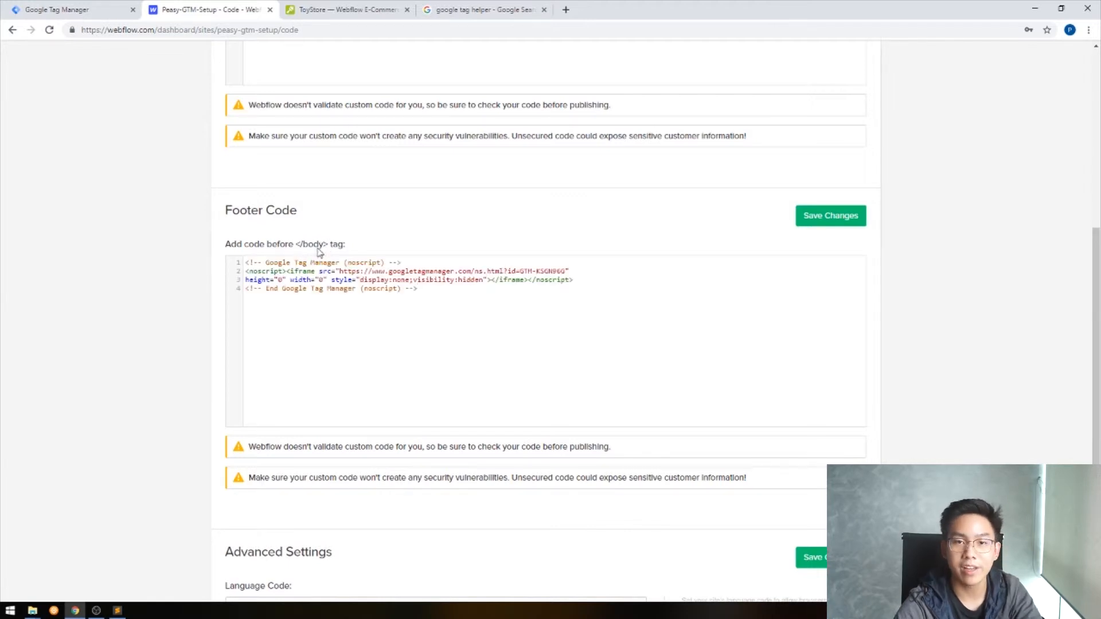
# Step: In Sublime Text, insert the noscript snippet directly after the opening <body> tag of index.html and save the file
pyautogui.hotkey('alt', 'Tab')
pyautogui.scroll(-2, 602, 315)
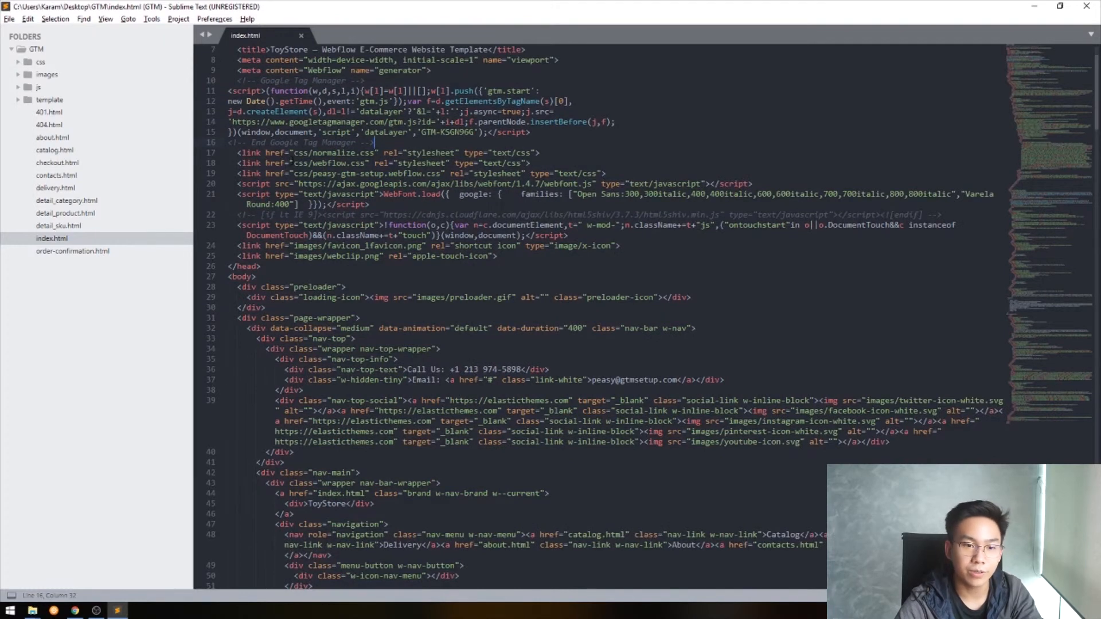
pyautogui.scroll(-2, 602, 315)
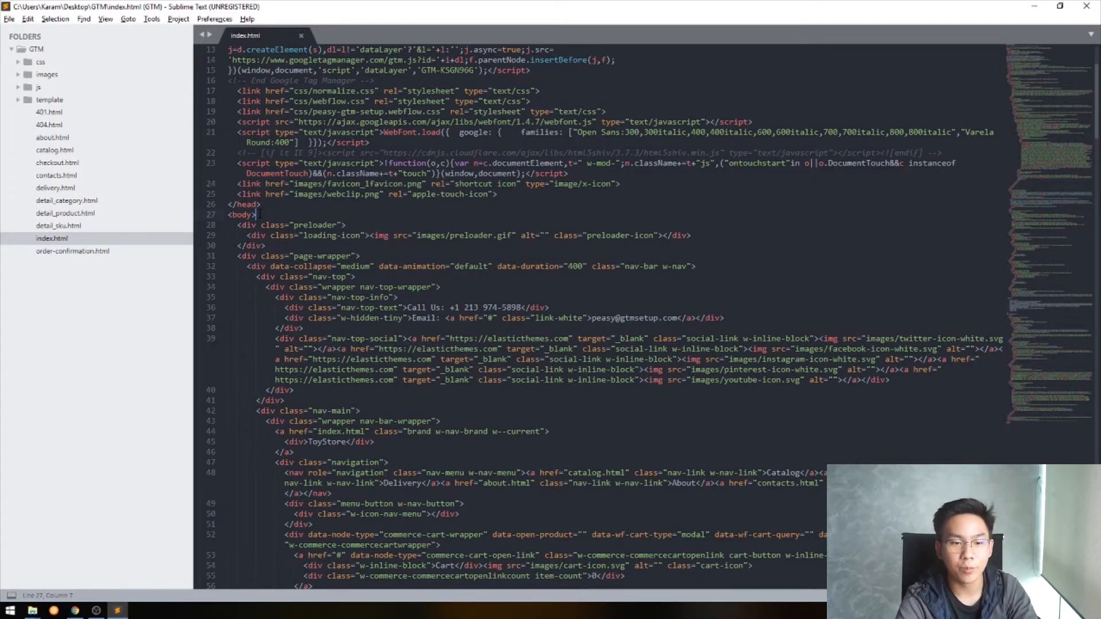
pyautogui.press('Return')
pyautogui.hotkey('ctrl', 'v')
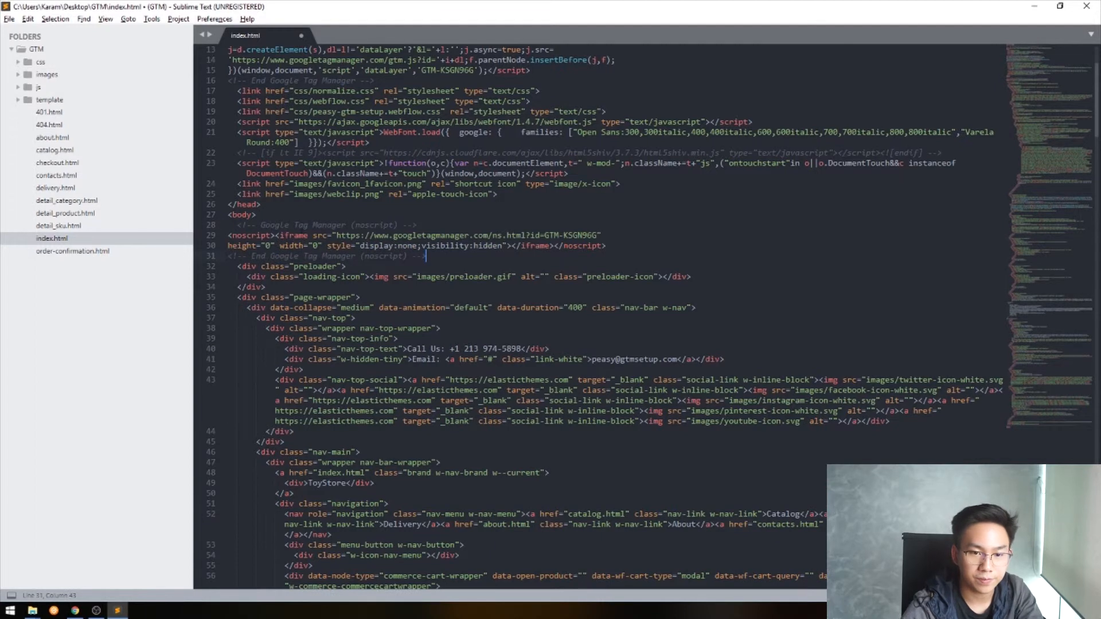
pyautogui.hotkey('ctrl', 's')
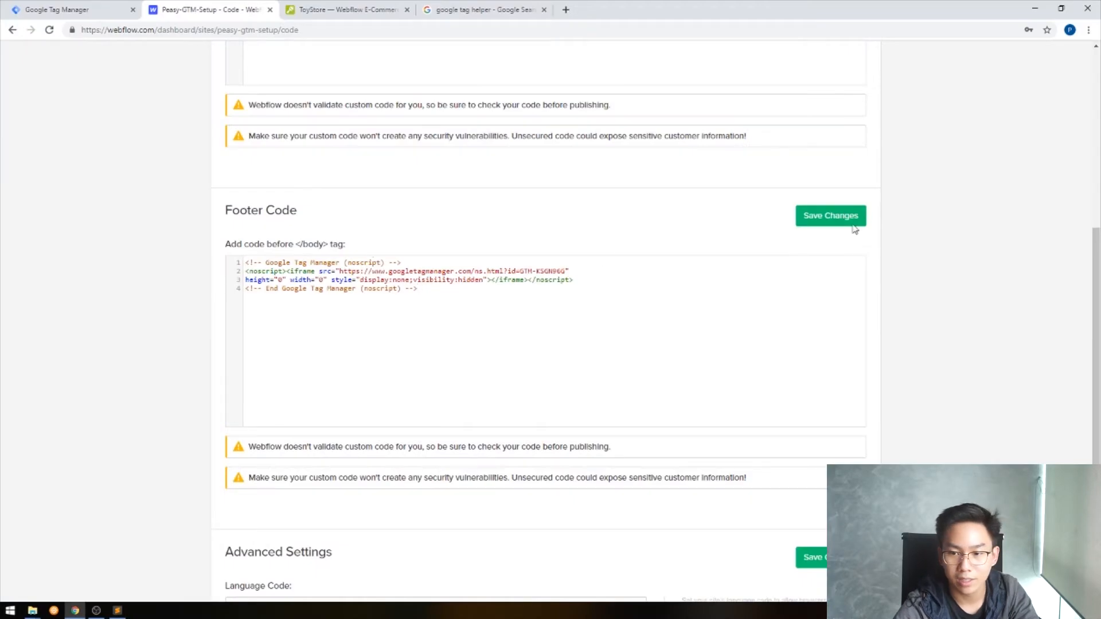
# Step: Save the footer code in Webflow and publish the site to peasy-gtm-setup.webflow.io
pyautogui.click(825, 221)
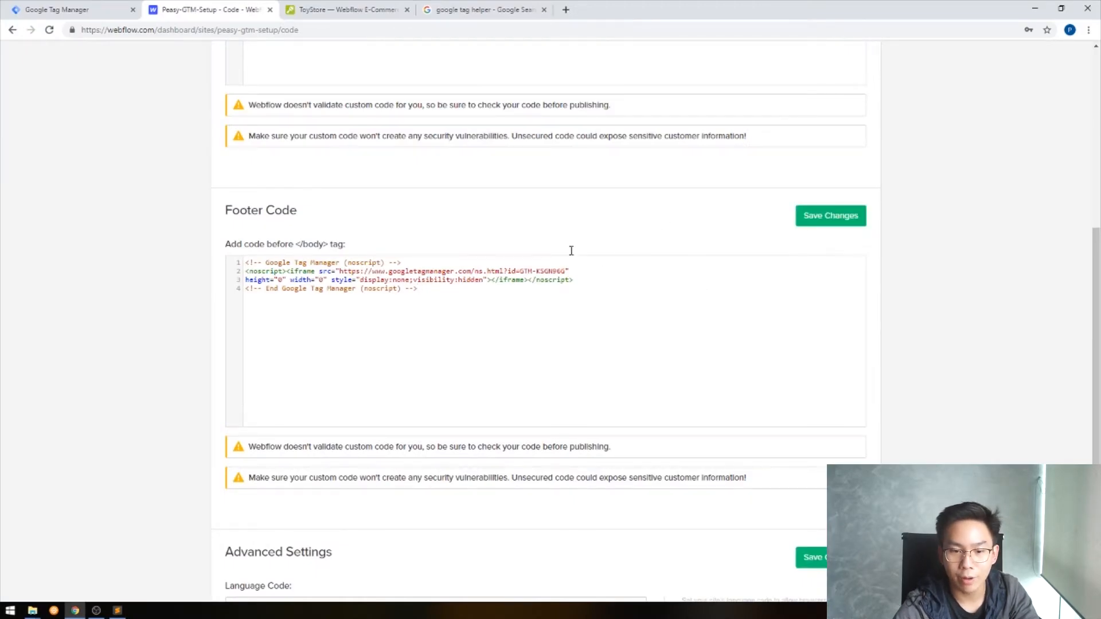
pyautogui.scroll(-5, 826, 140)
pyautogui.scroll(12, 826, 139)
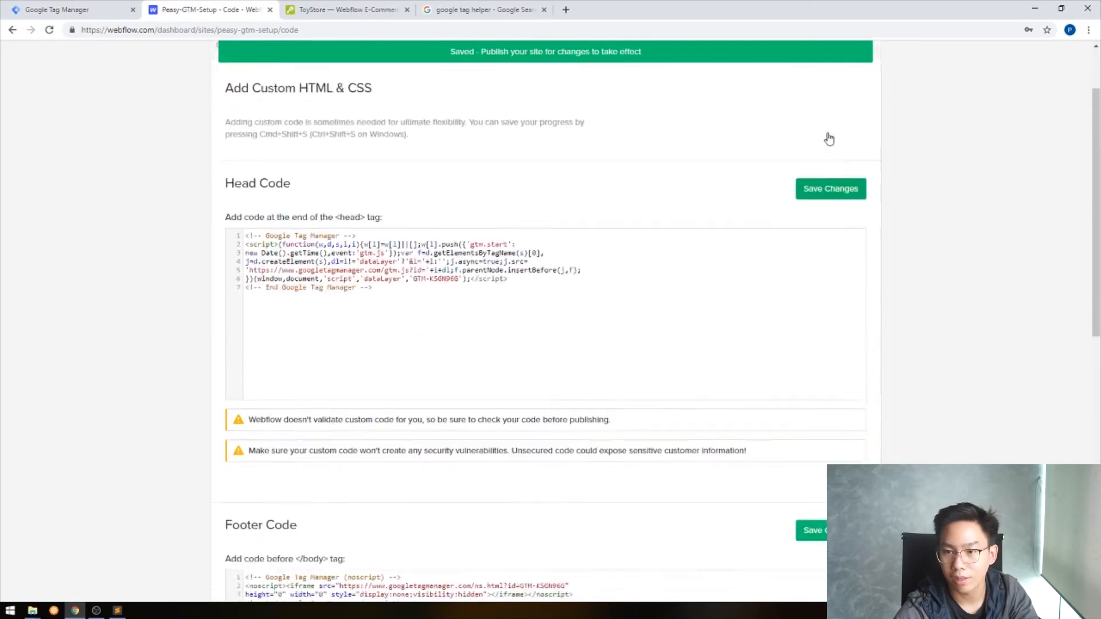
pyautogui.click(834, 99)
pyautogui.click(758, 216)
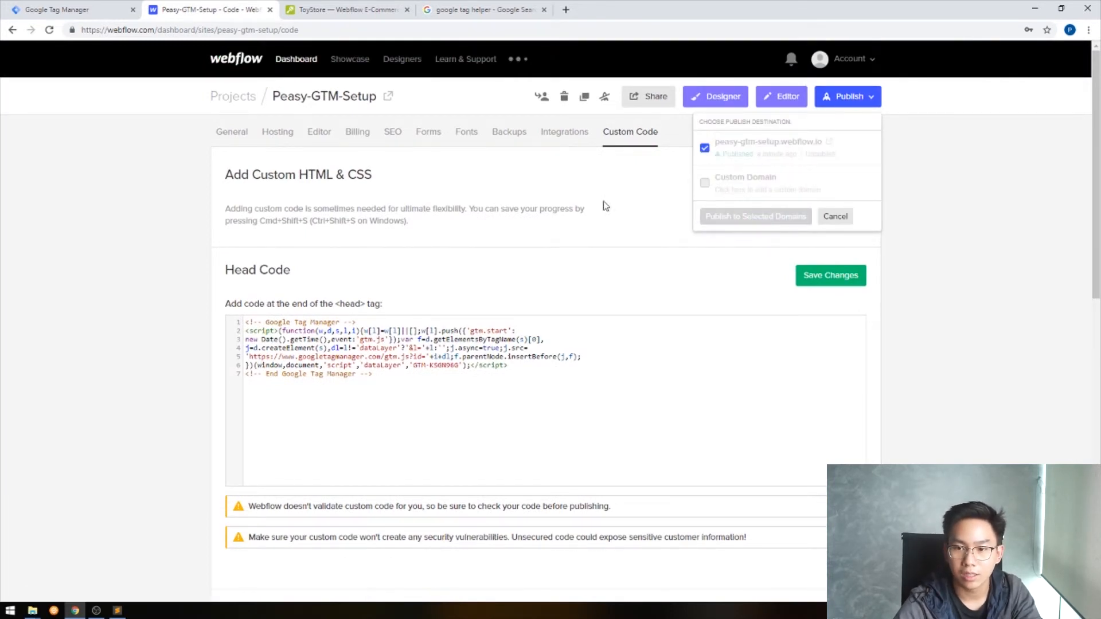
# Step: Reload the published ToyStore site and close the install instructions in Google Tag Manager
pyautogui.click(362, 7)
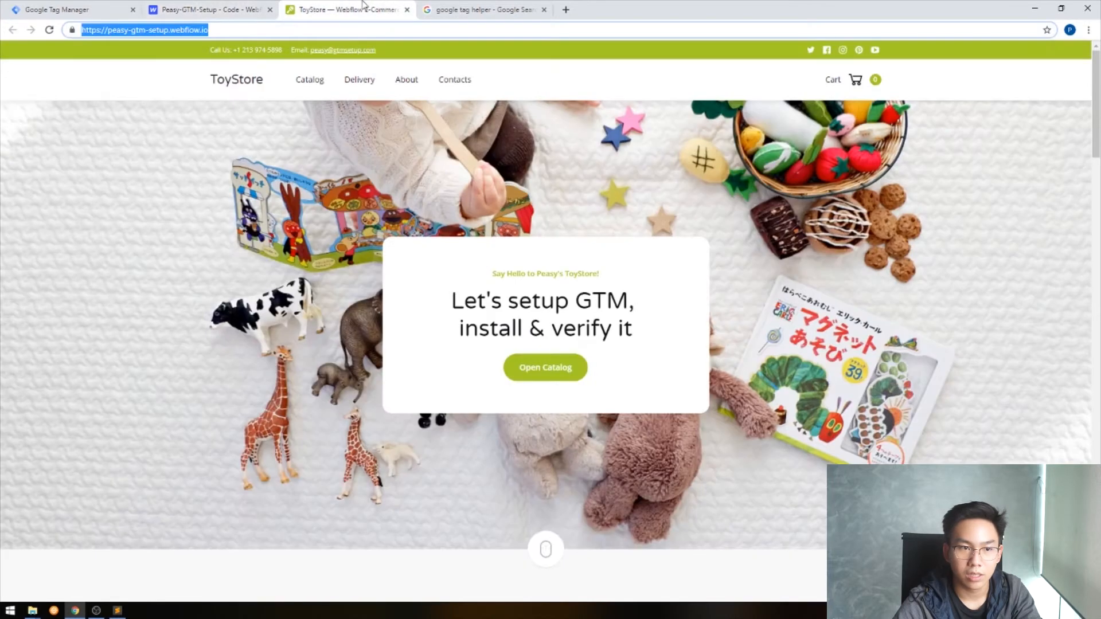
pyautogui.click(50, 30)
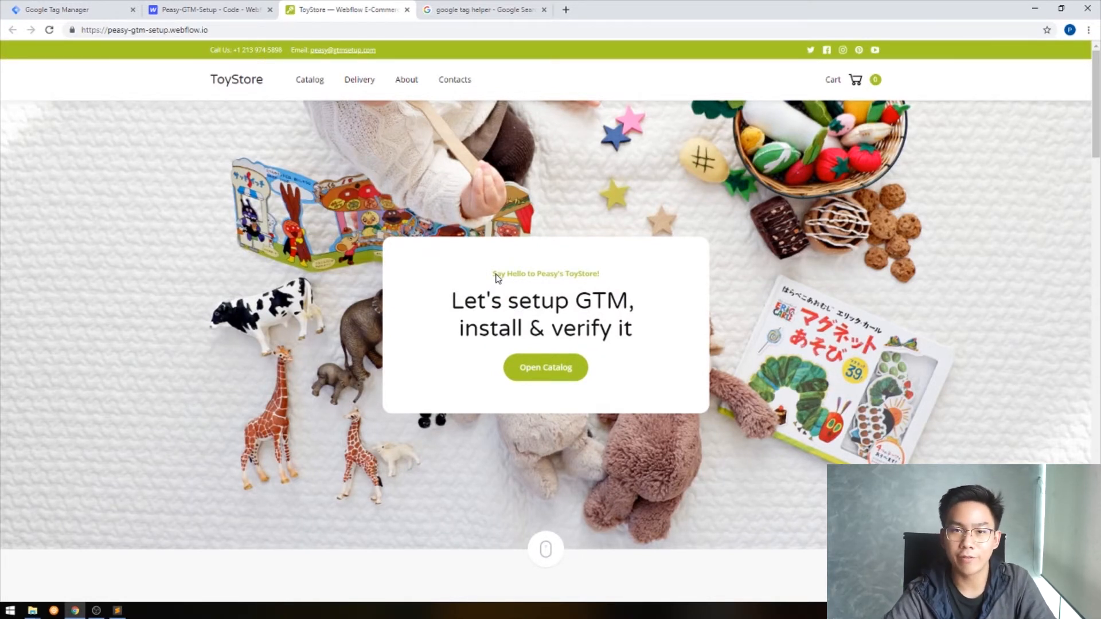
pyautogui.click(69, 9)
pyautogui.click(652, 386)
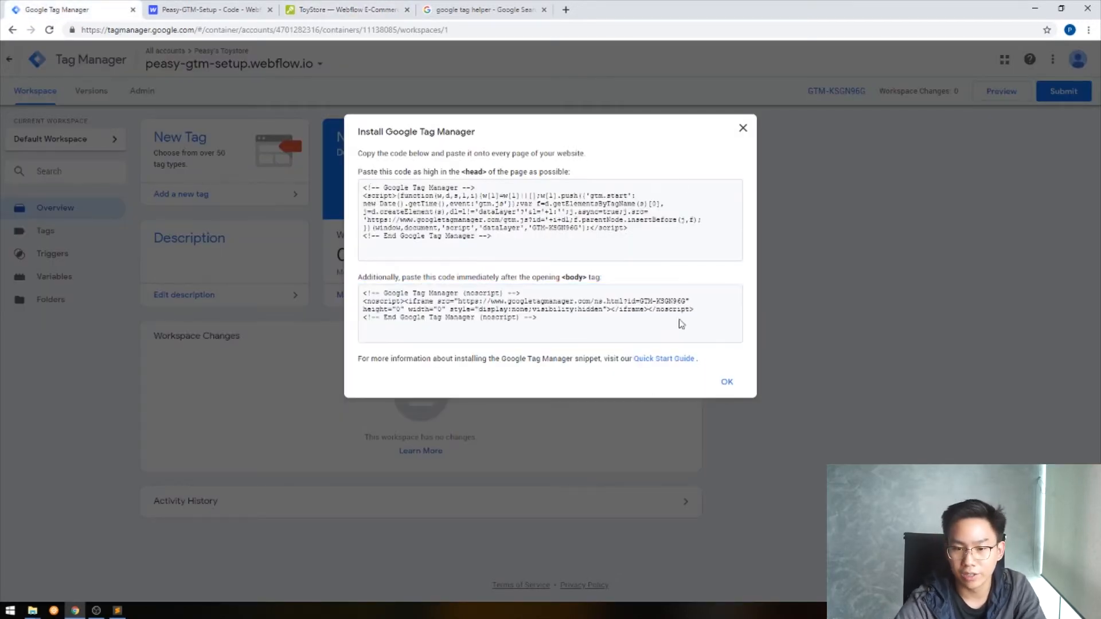
pyautogui.click(728, 382)
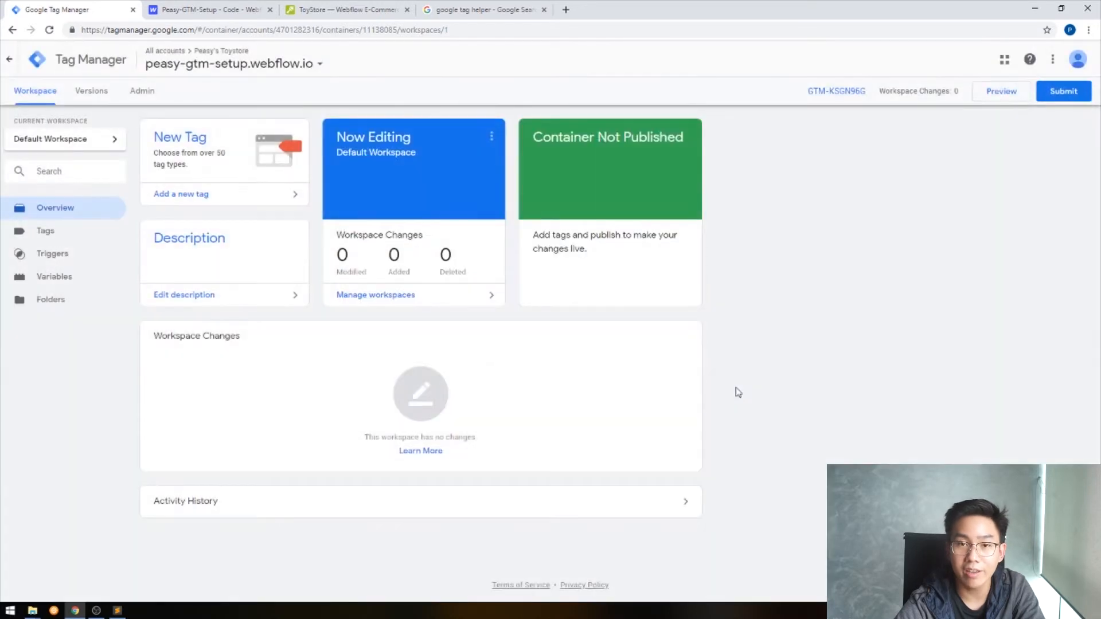
# Step: Start Preview mode for the Default Workspace and enlarge the Tag Manager debug pane on the ToyStore site
pyautogui.click(1003, 95)
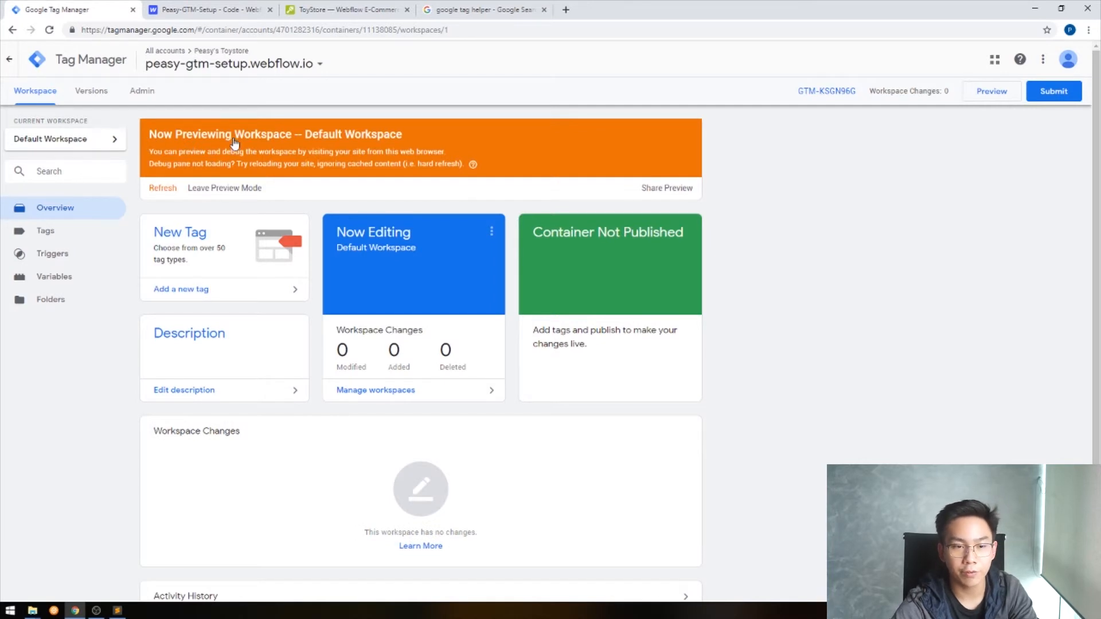
pyautogui.click(360, 10)
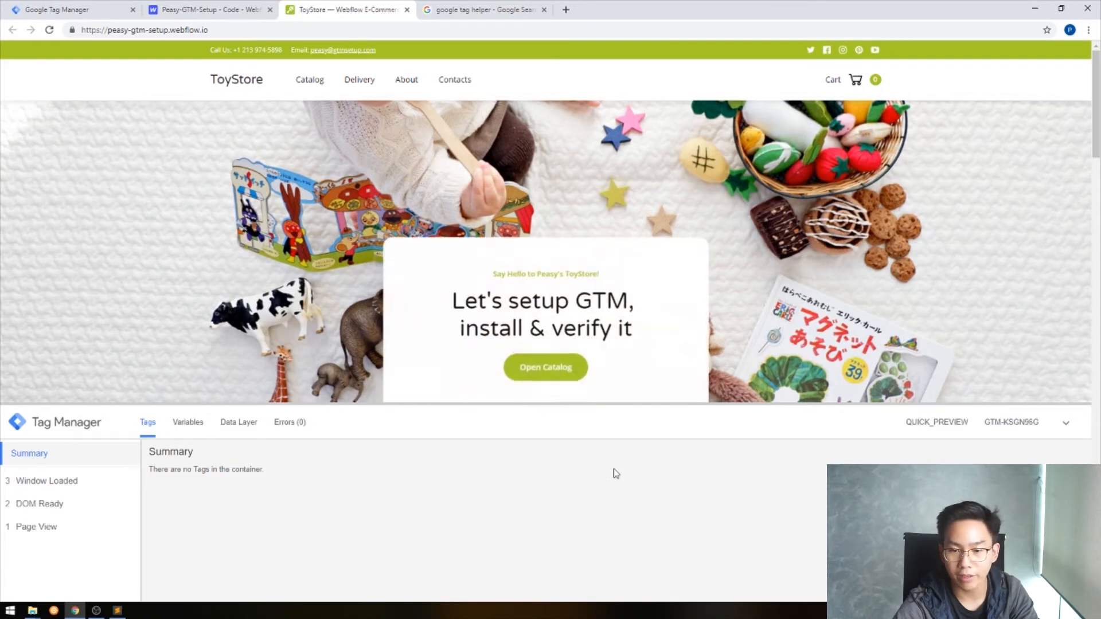
pyautogui.moveTo(983, 404); pyautogui.dragTo(969, 303)
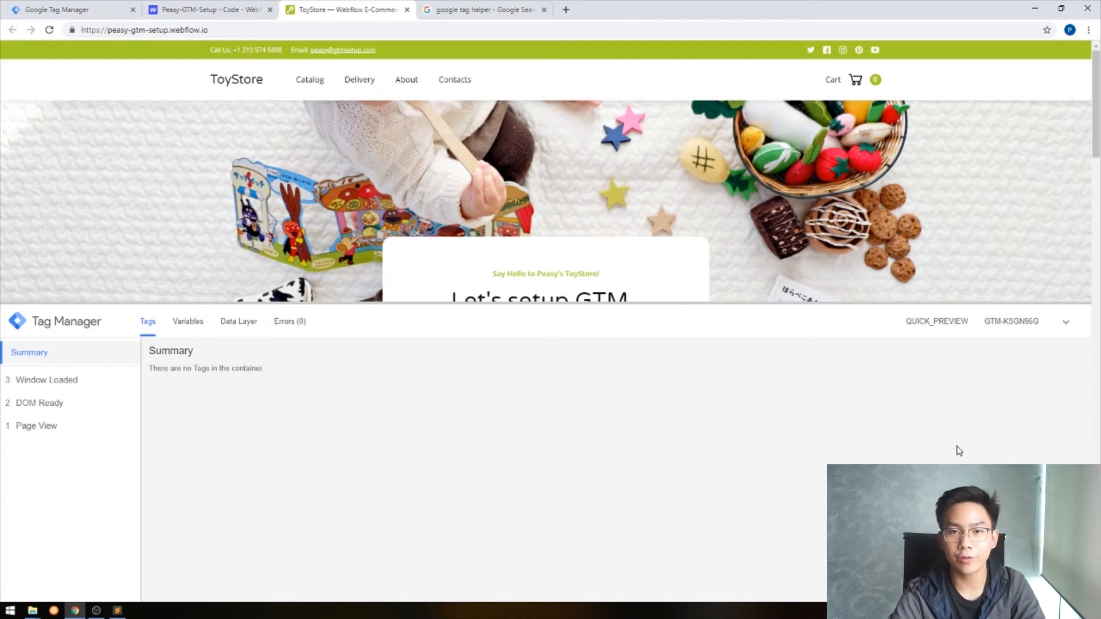
# Step: Install the Tag Assistant (by Google) extension from the Chrome Web Store
pyautogui.click(464, 6)
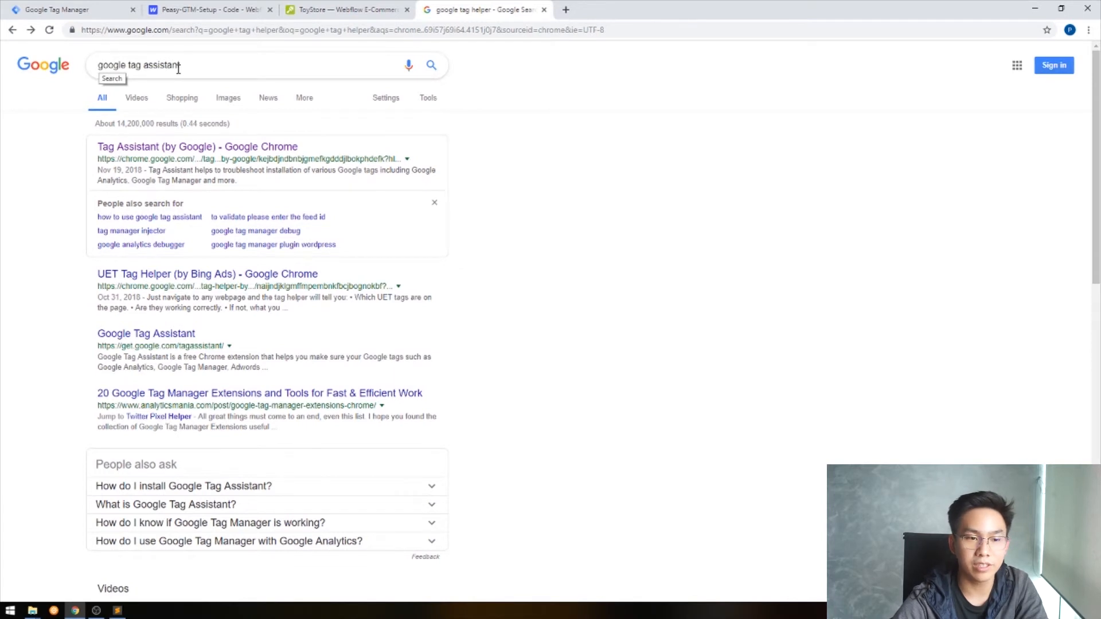
pyautogui.click(179, 150)
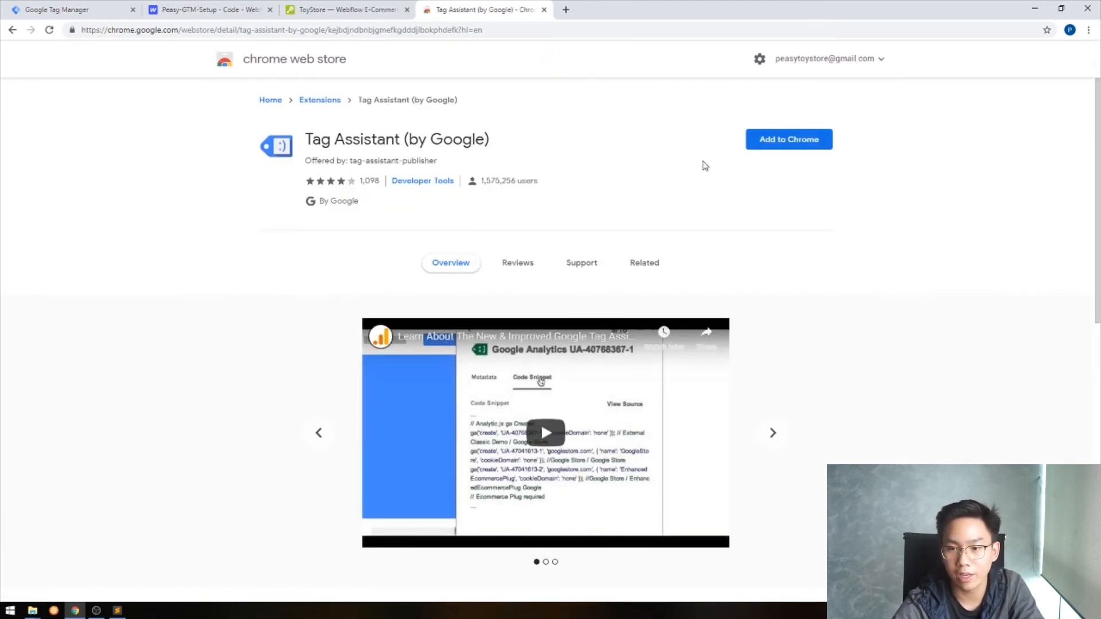
pyautogui.click(762, 148)
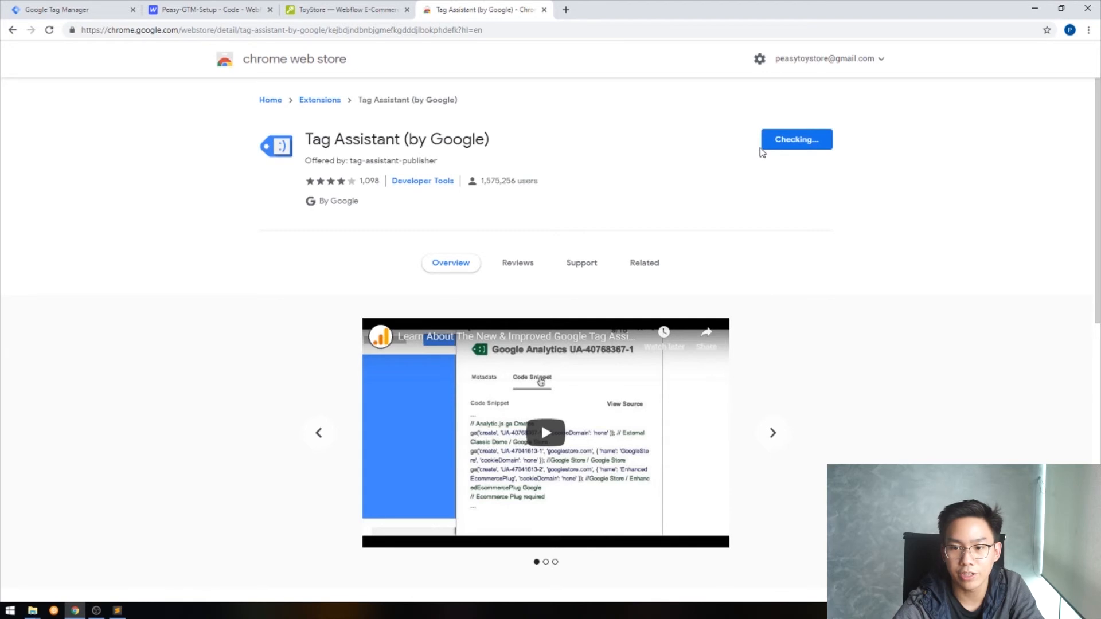
pyautogui.click(569, 127)
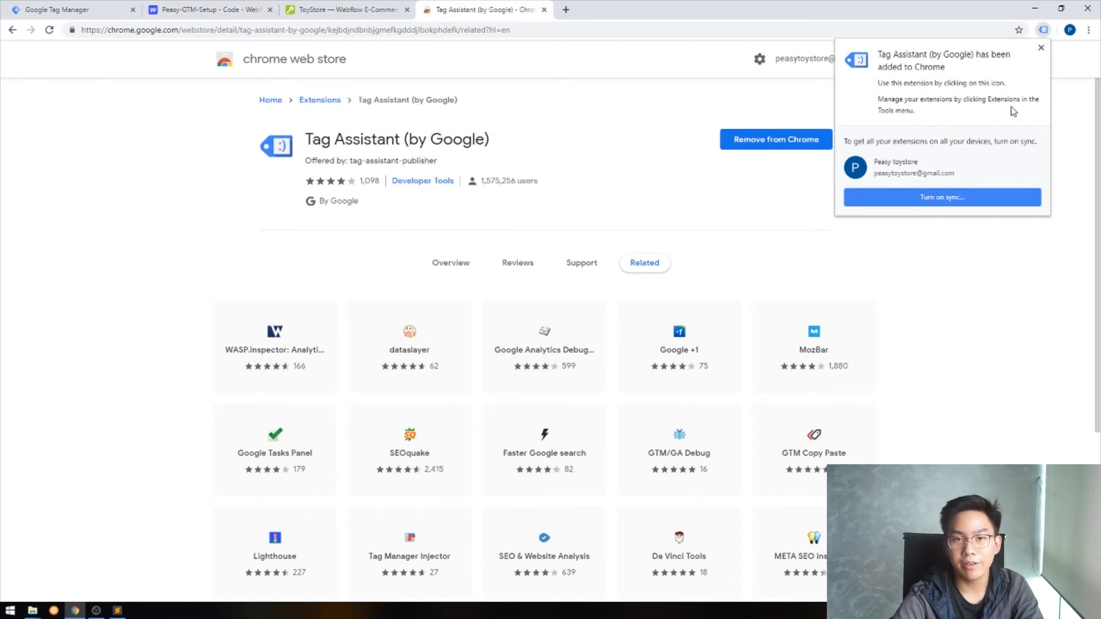
# Step: Reload the ToyStore site and complete Tag Assistant's initial setup, keeping all listed tags and Validate selected pages
pyautogui.click(343, 8)
pyautogui.click(49, 30)
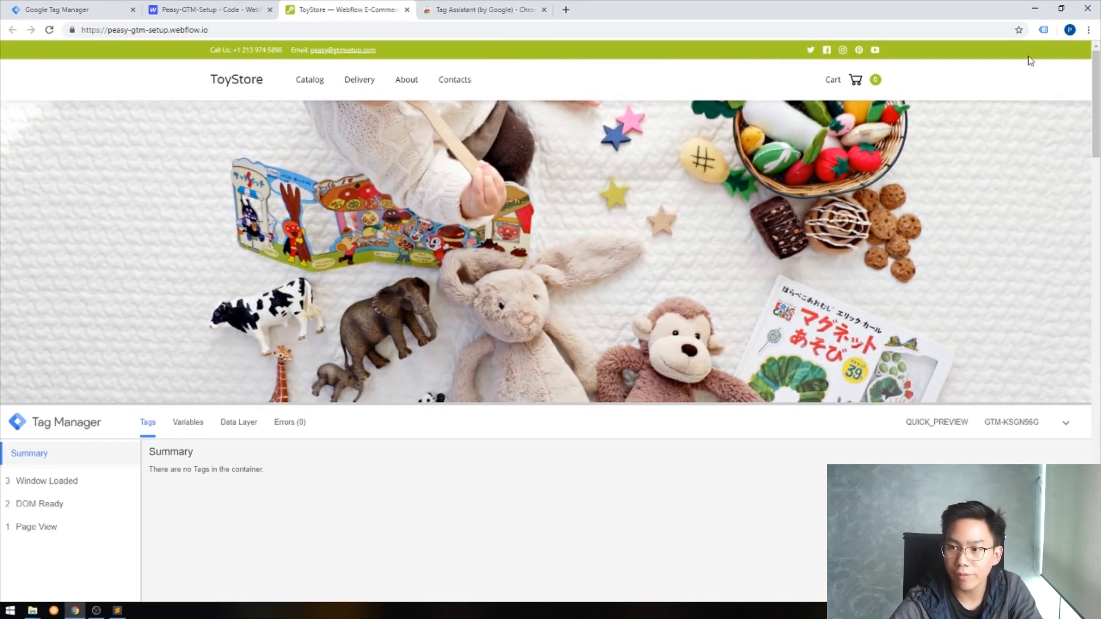
pyautogui.click(1043, 30)
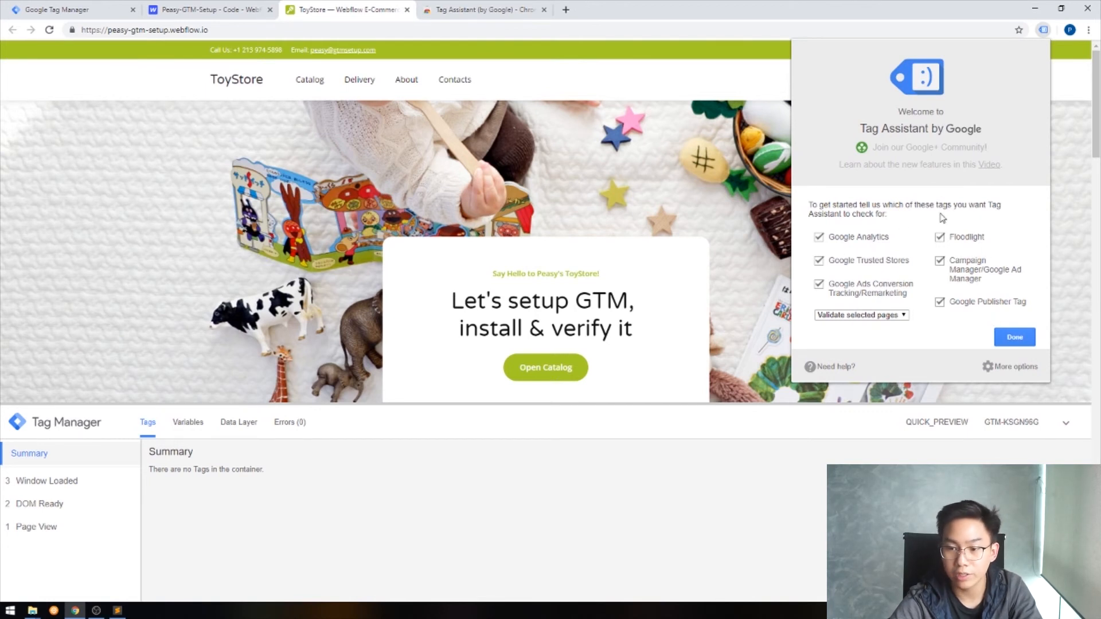
pyautogui.click(1009, 341)
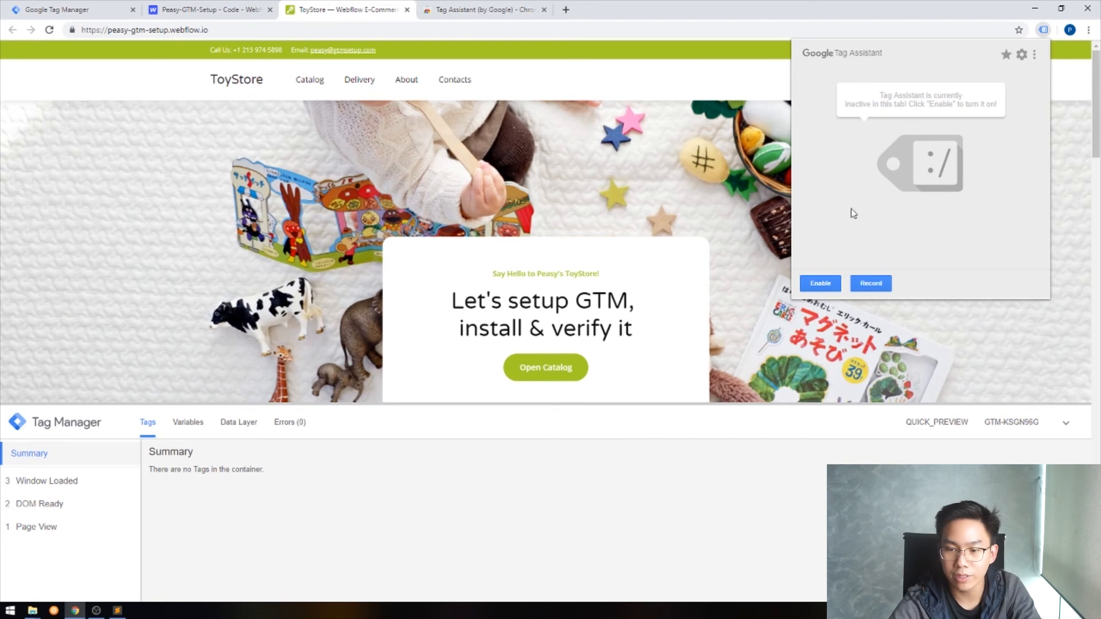
# Step: Enable Tag Assistant for the ToyStore page, then reload the page and open the tag analysis result
pyautogui.click(820, 283)
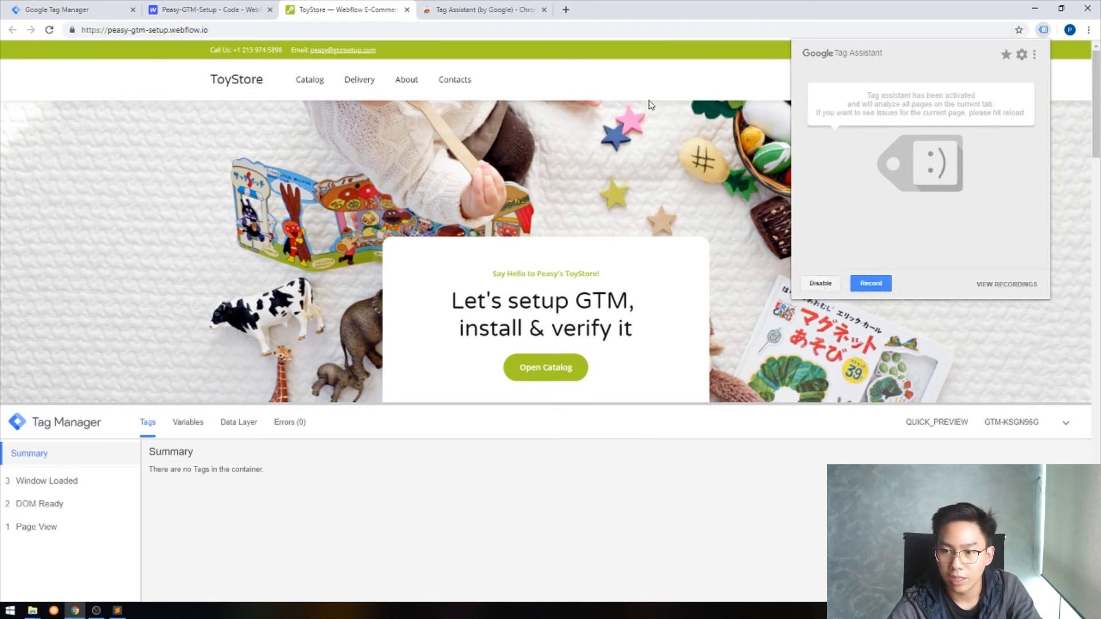
pyautogui.click(49, 30)
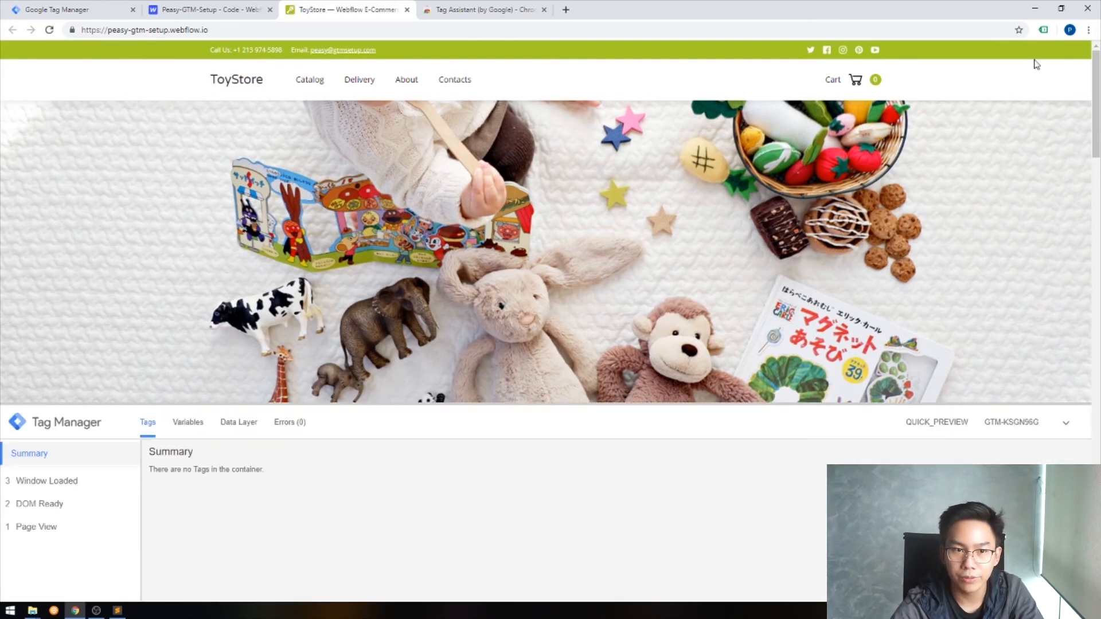
pyautogui.click(1043, 32)
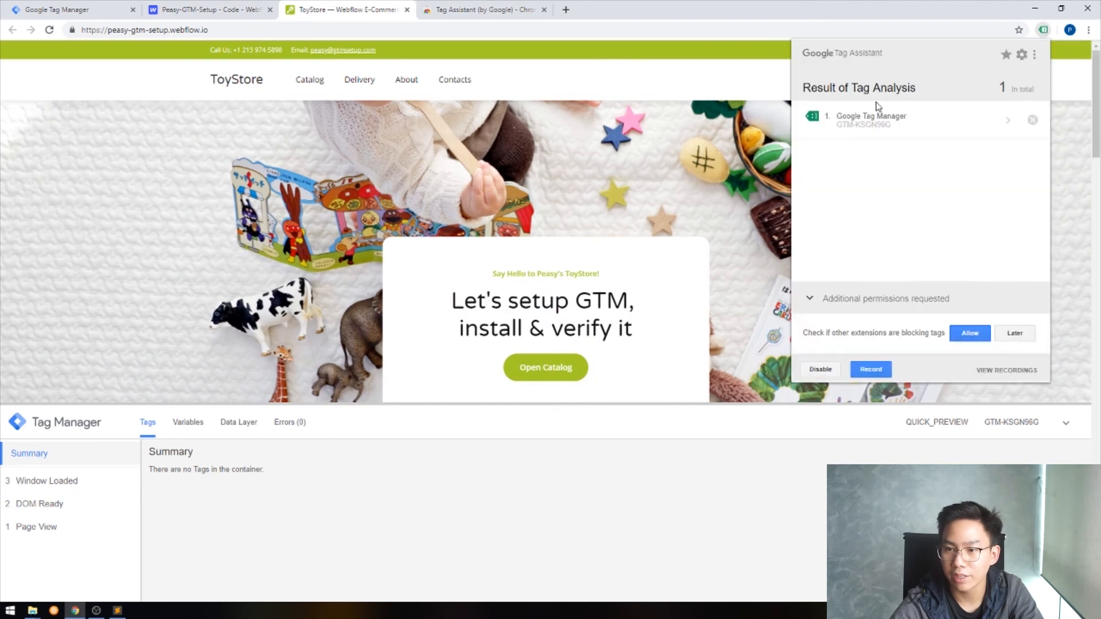